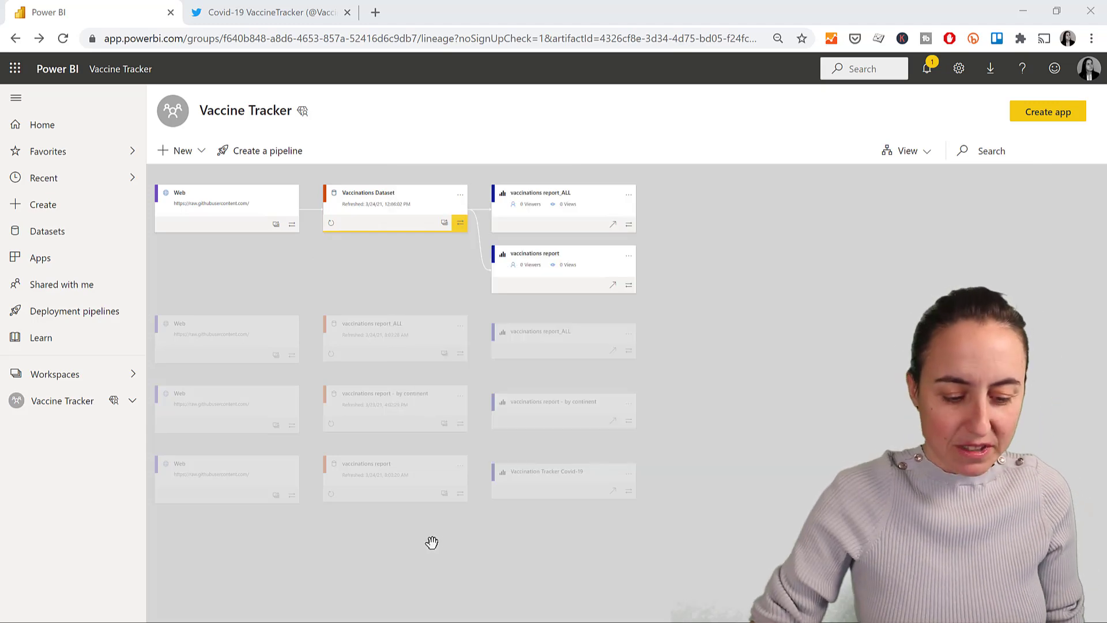
Step: On the Covid-19 VaccineTracker Twitter feed, enlarge and close the tracker and continent map images
click(265, 13)
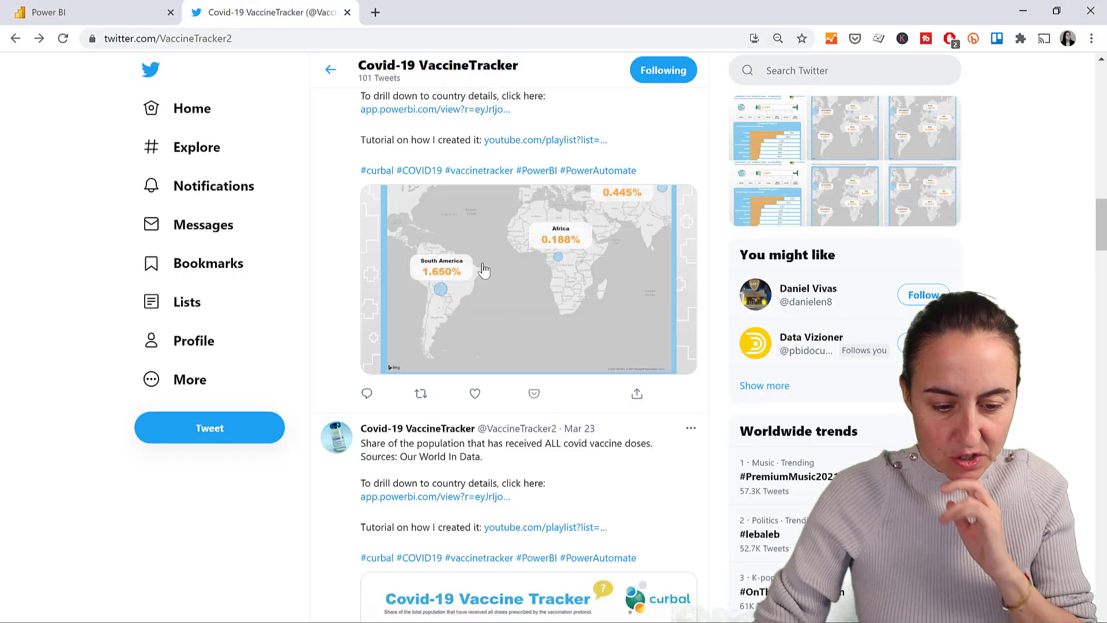
scroll(509, 298, down, 5)
click(550, 326)
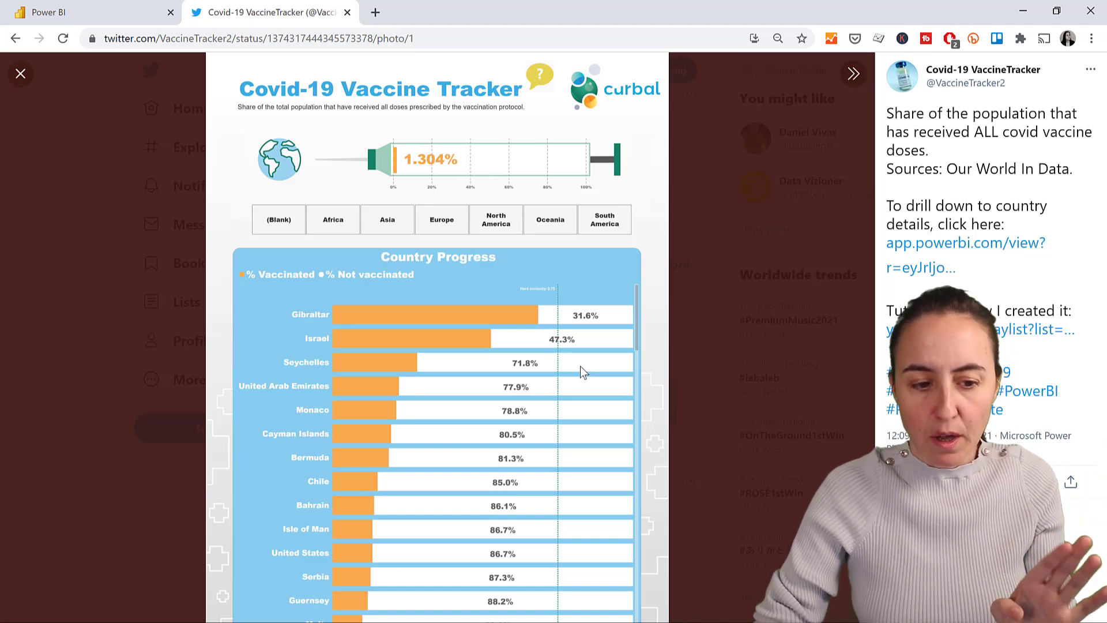
click(21, 74)
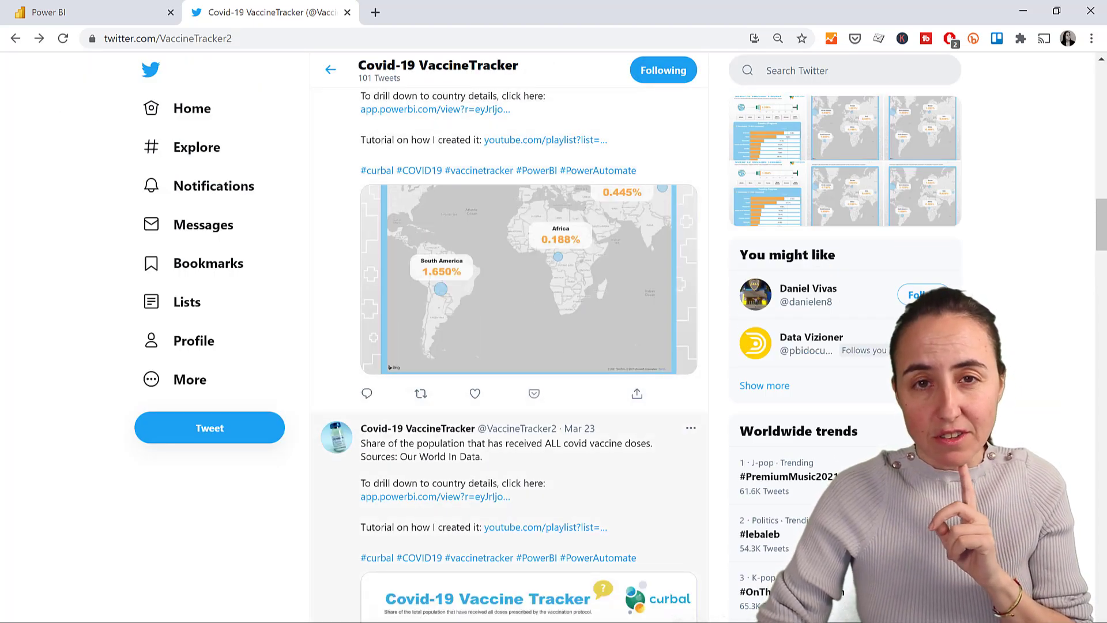
click(567, 310)
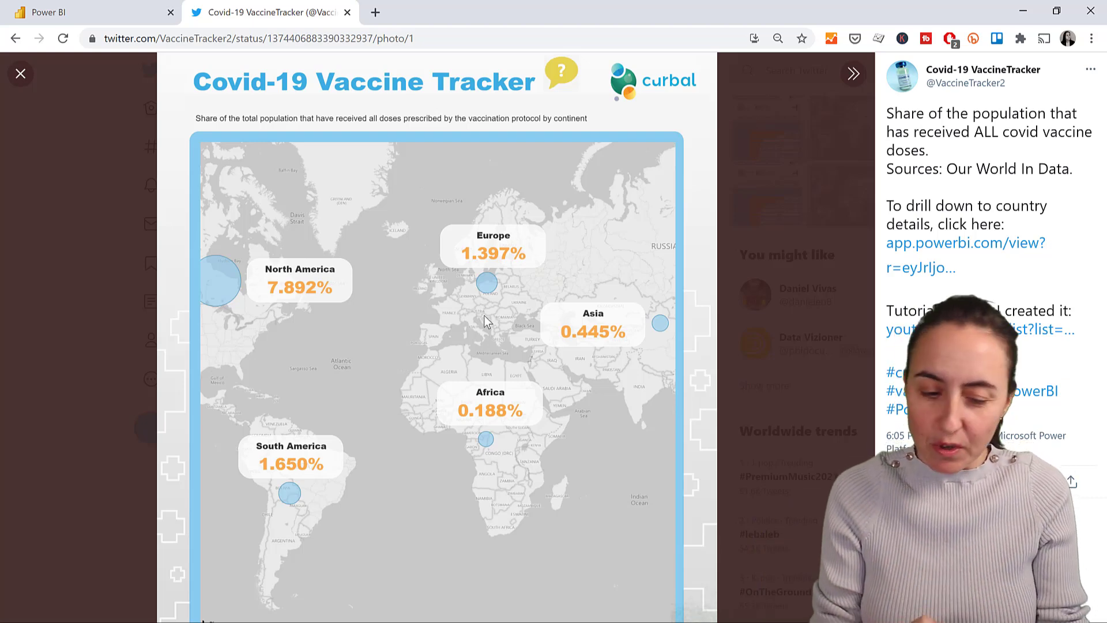
click(22, 74)
scroll(538, 346, down, 3)
scroll(489, 248, up, 4)
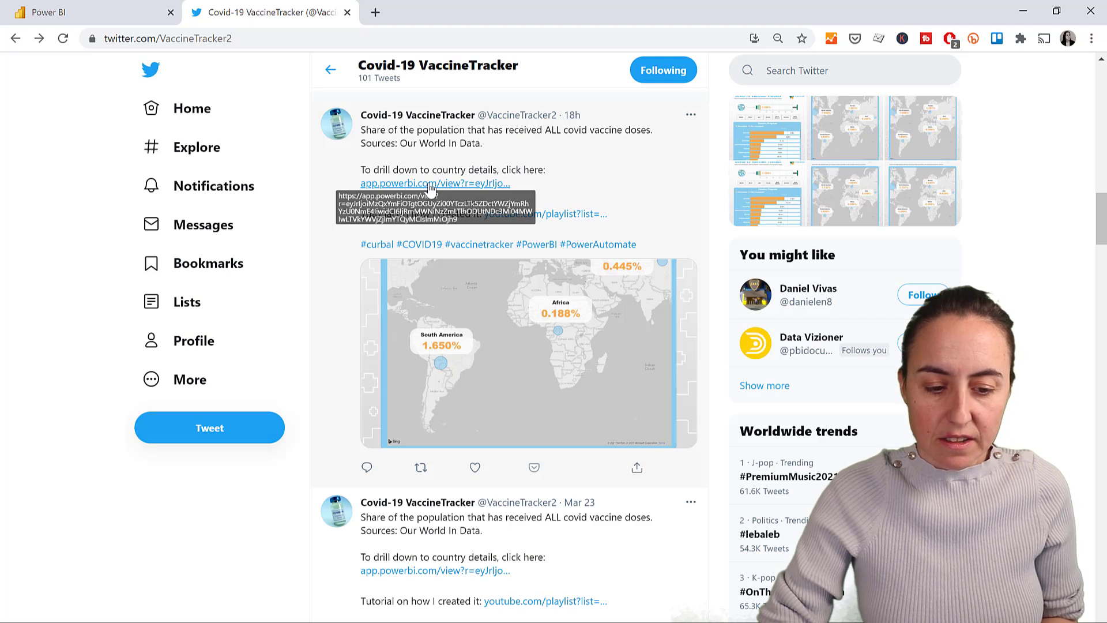
Step: View the public Covid-19 Vaccine Tracker report via the tweet's app.powerbi.com link, then return to lineage
click(429, 184)
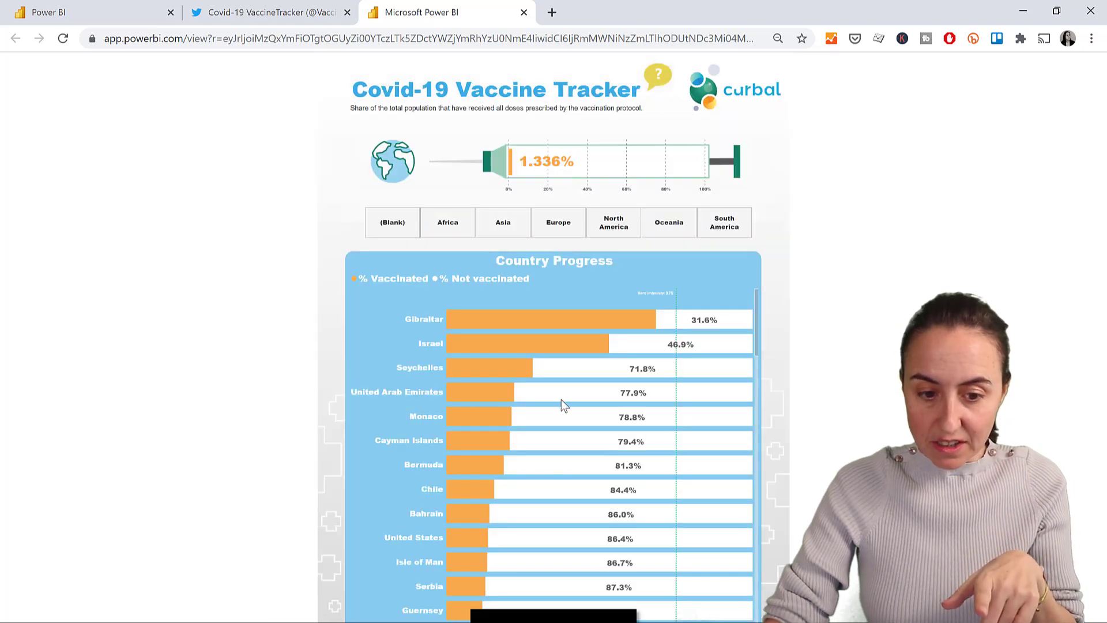
mouse_move(562, 400)
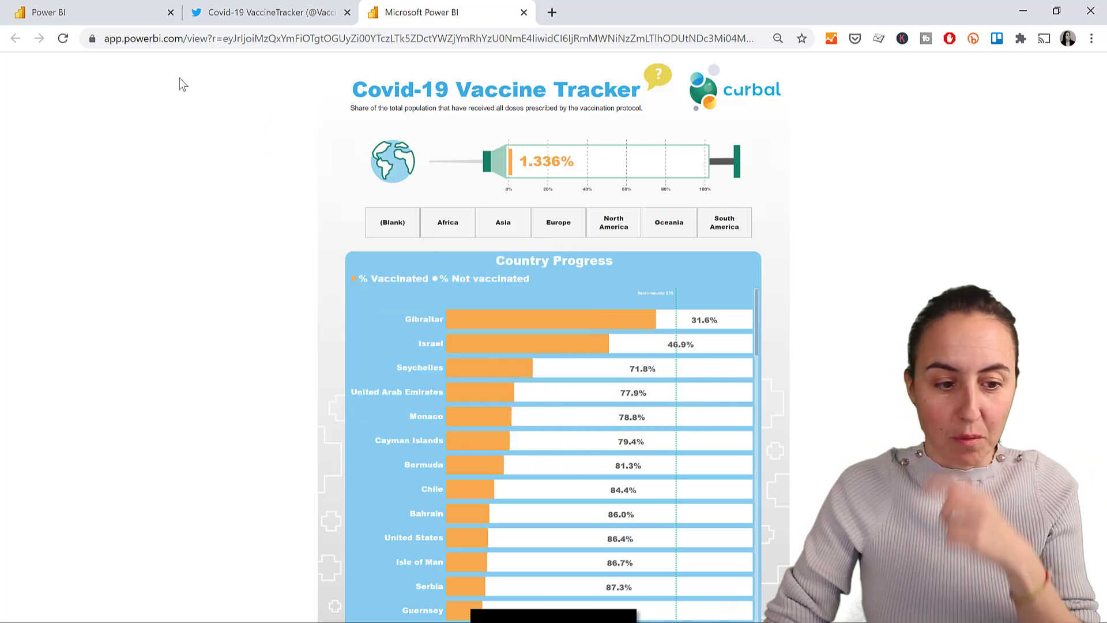
click(118, 14)
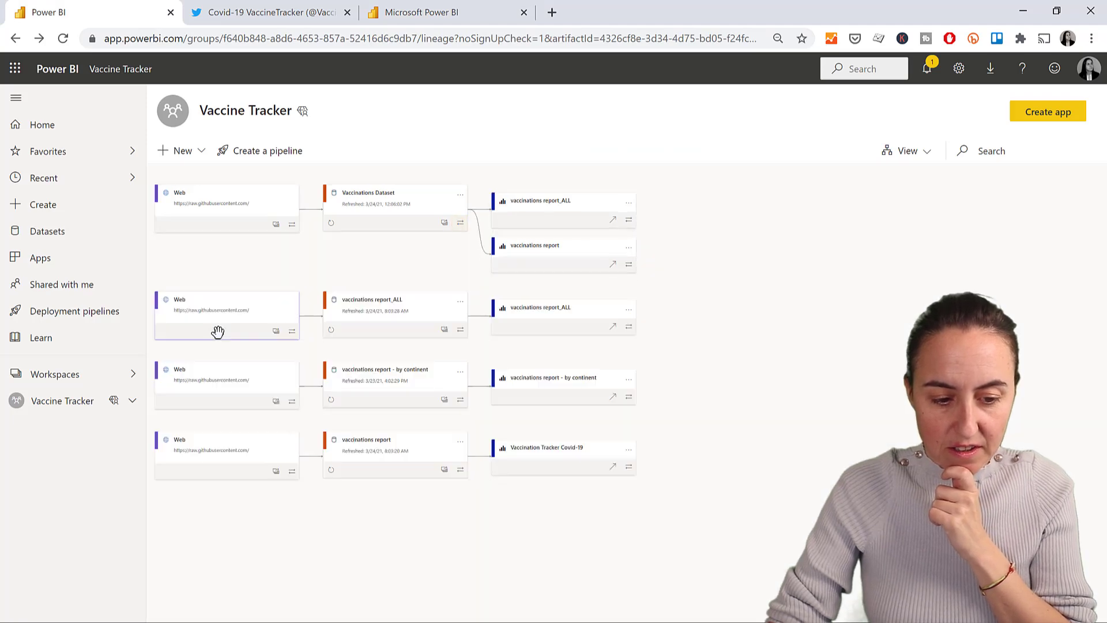
Step: Clear the lineage highlight to see all four chains, then switch to the vaccinations report in Desktop
click(218, 331)
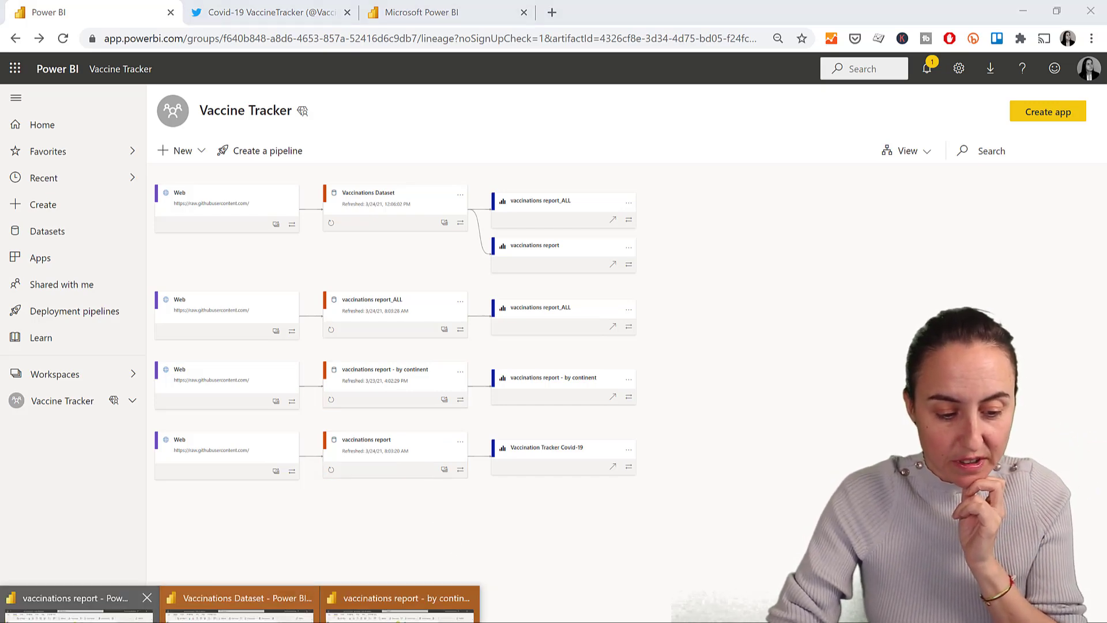
click(81, 610)
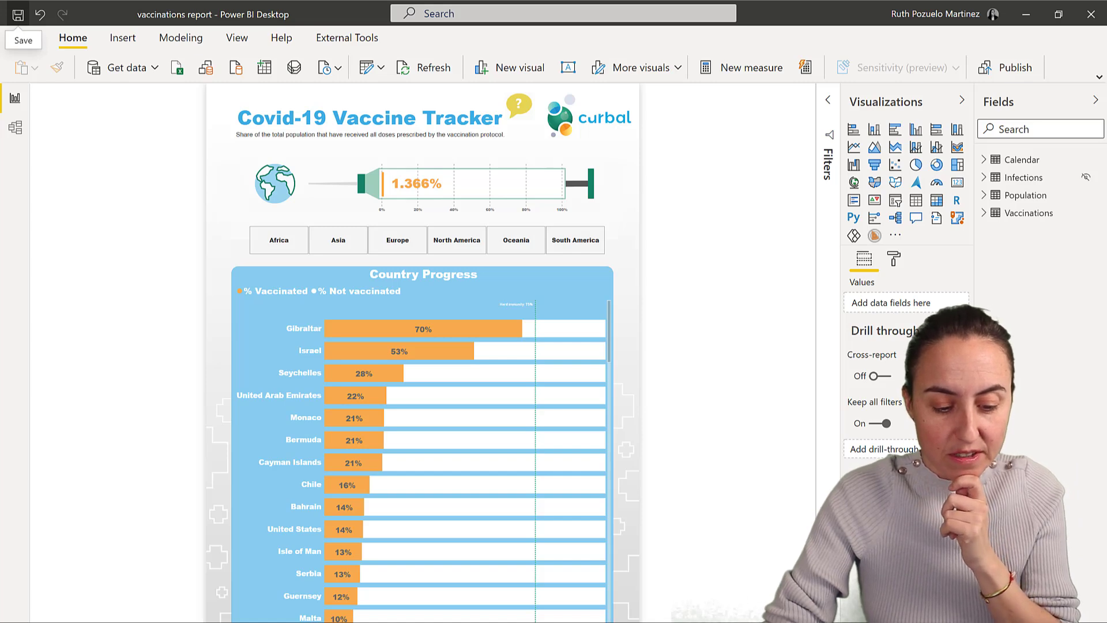
Step: Switch to the 'vaccinations report - by continent' Power BI Desktop window showing the continent map
key(alt+Tab)
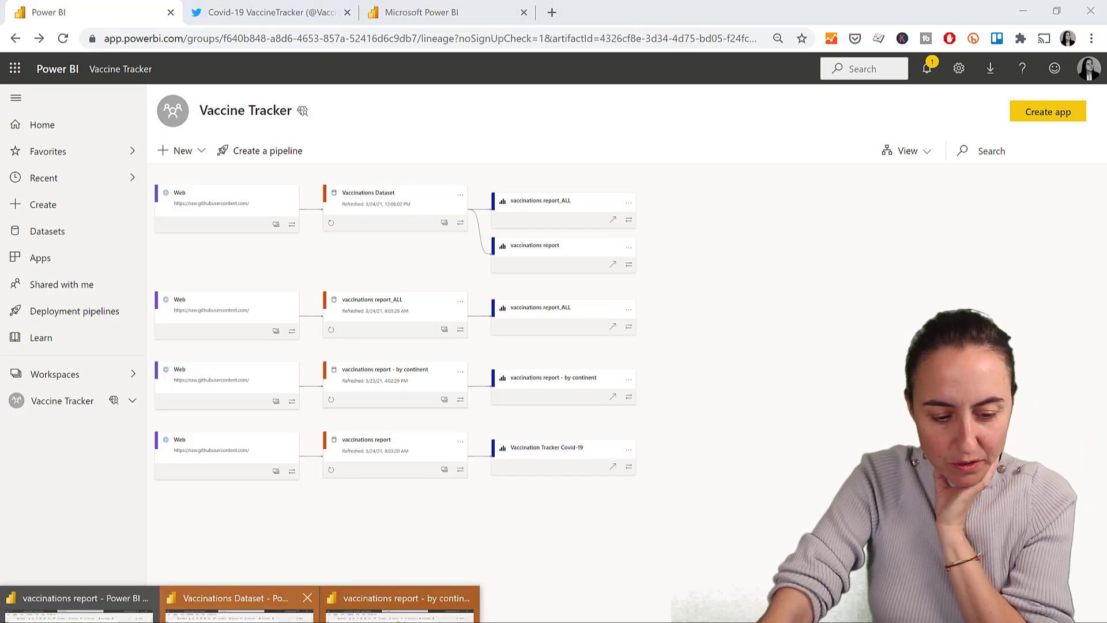
click(400, 610)
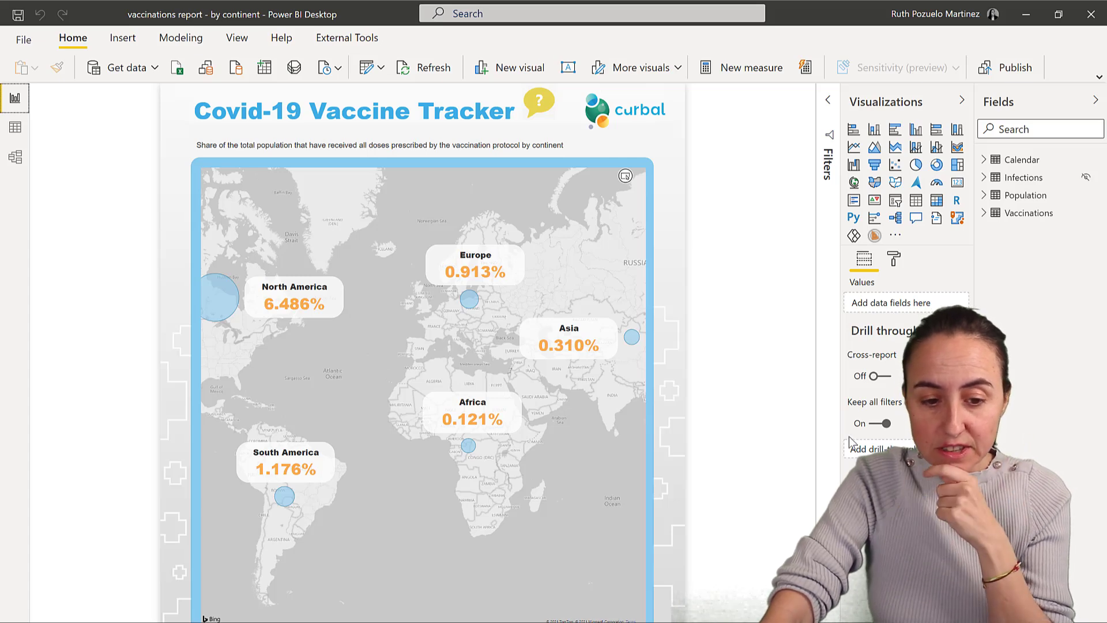
click(15, 129)
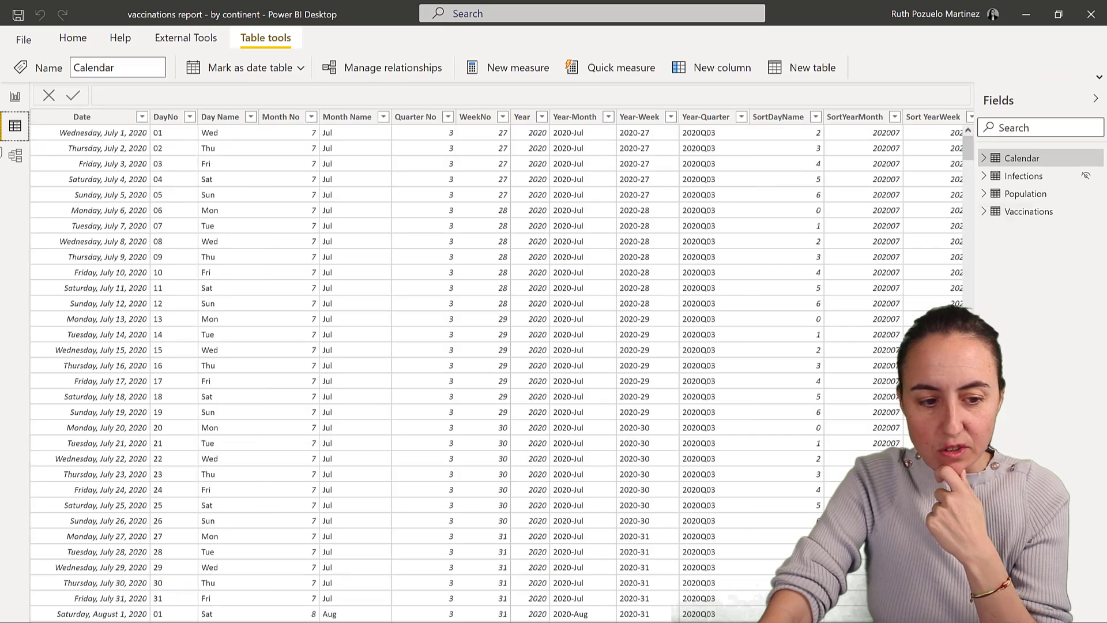
click(15, 97)
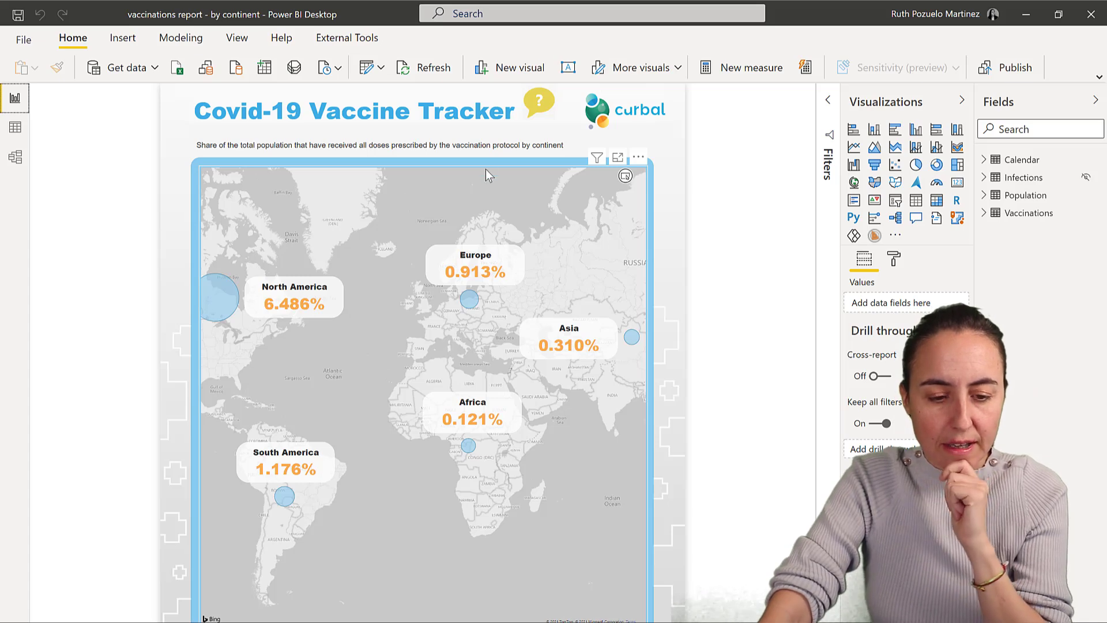
Step: In Model view, delete the Vaccinations, Population, Infections and Calendar tables together
click(16, 157)
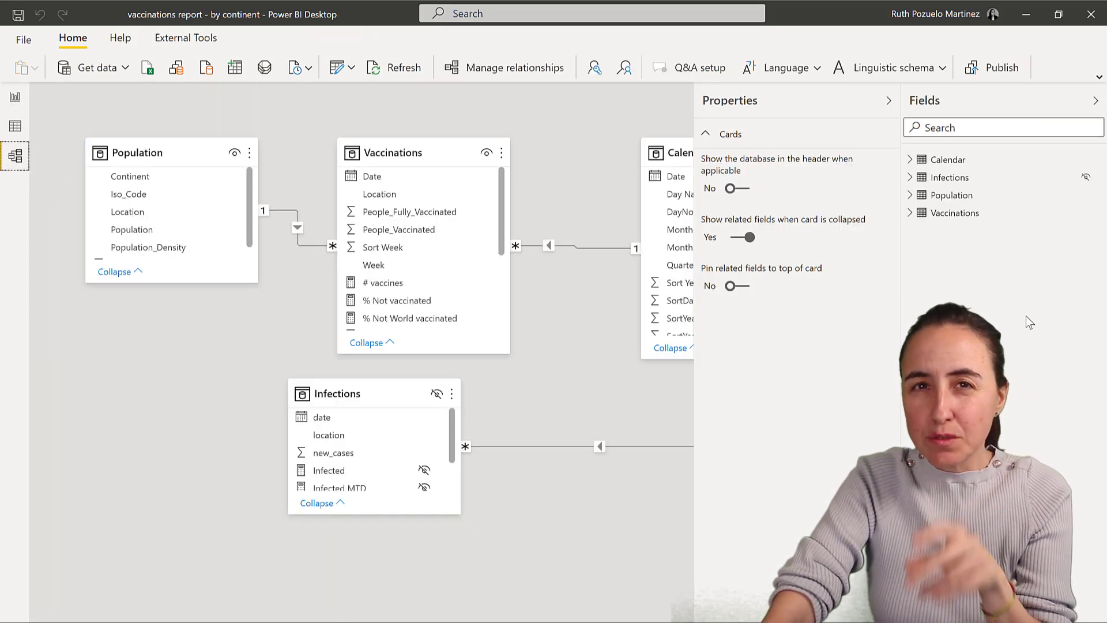
click(967, 216)
shift+click(952, 161)
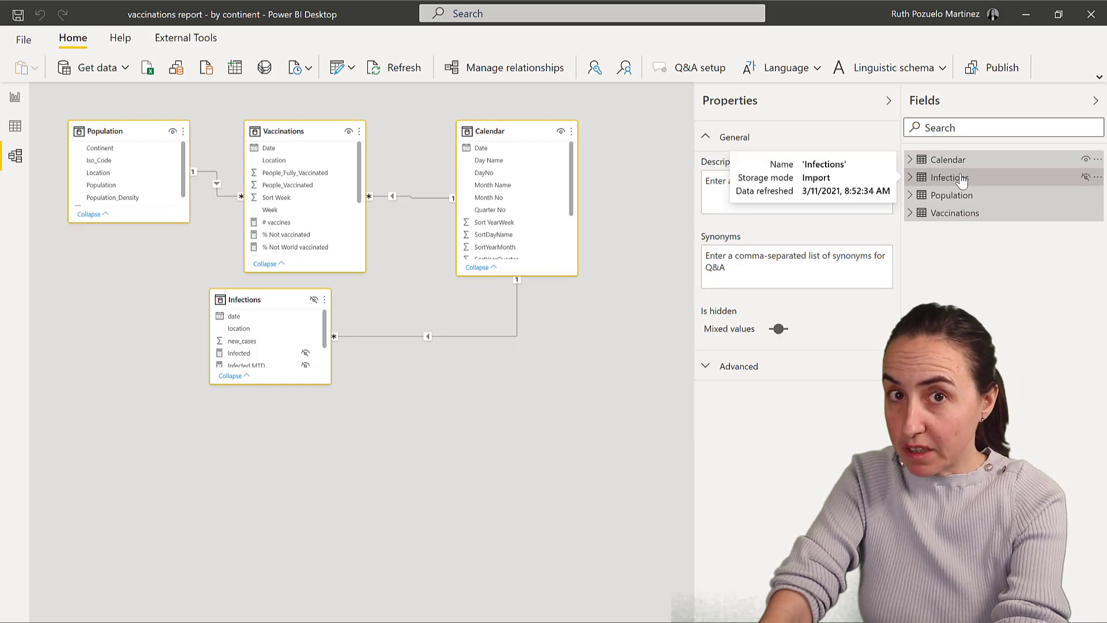
key(Delete)
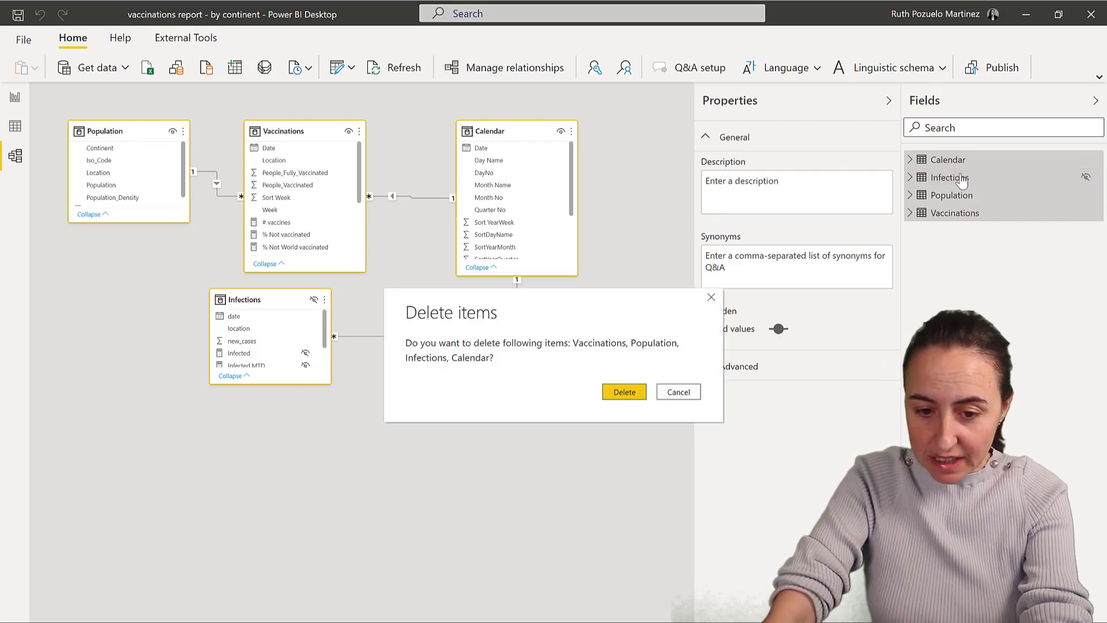
click(639, 393)
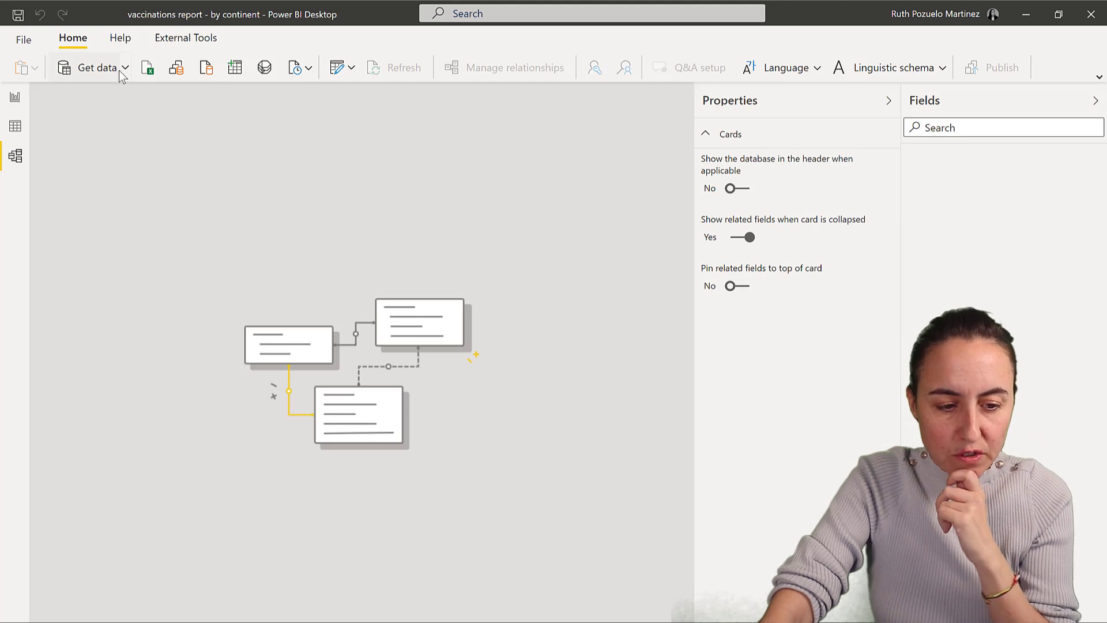
Step: Under Power Platform > Power BI datasets, filter by 'vacc' and select Vaccinations Dataset
click(98, 70)
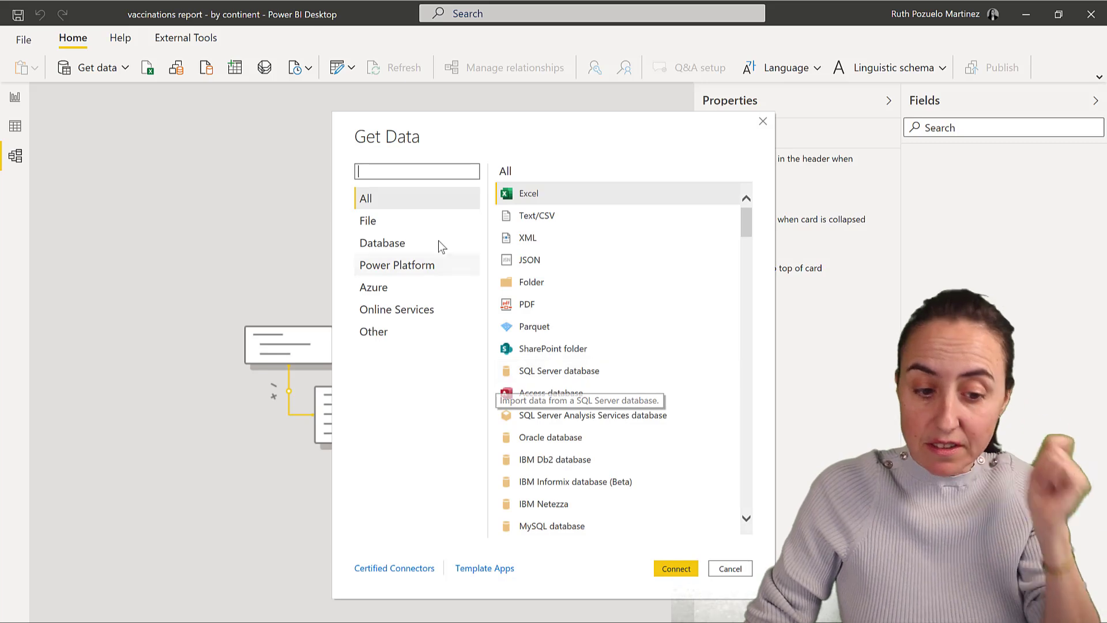
click(395, 225)
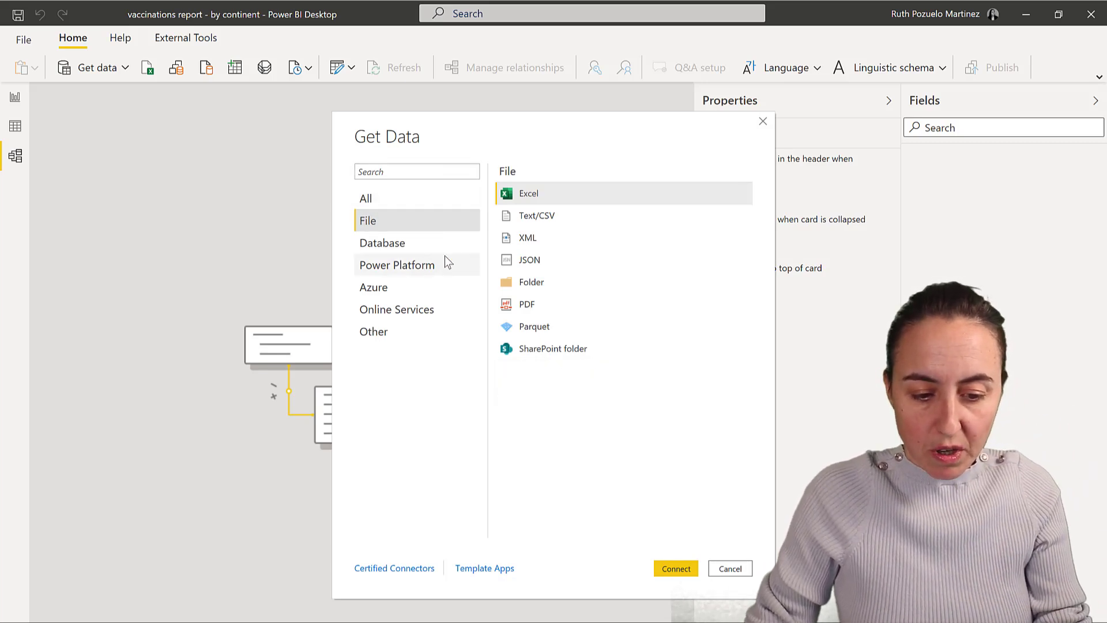
click(426, 265)
double_click(593, 193)
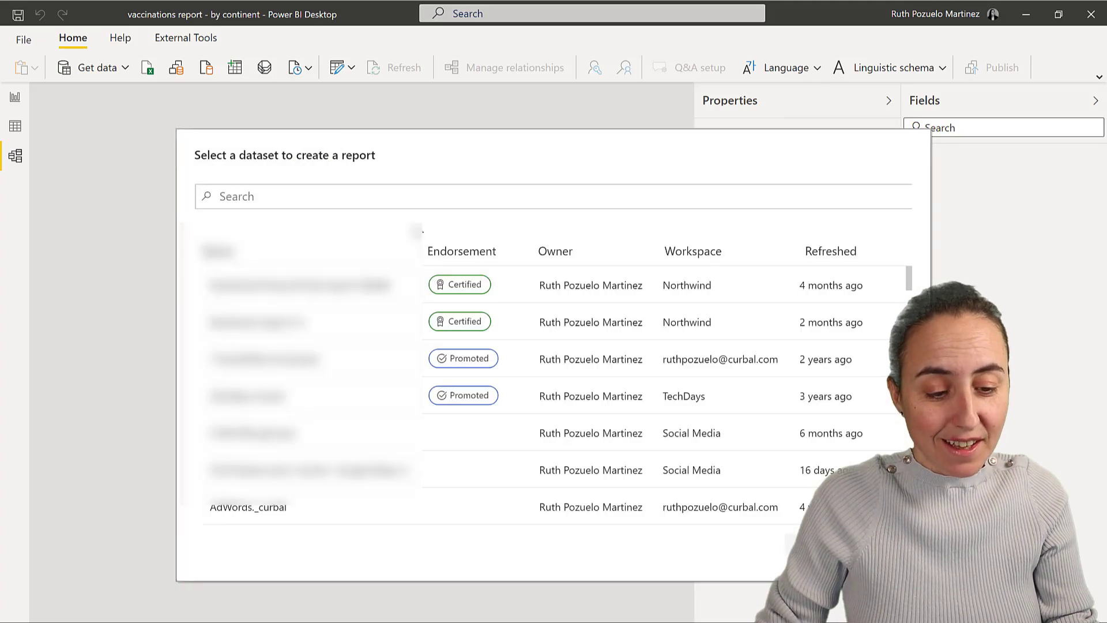
click(336, 198)
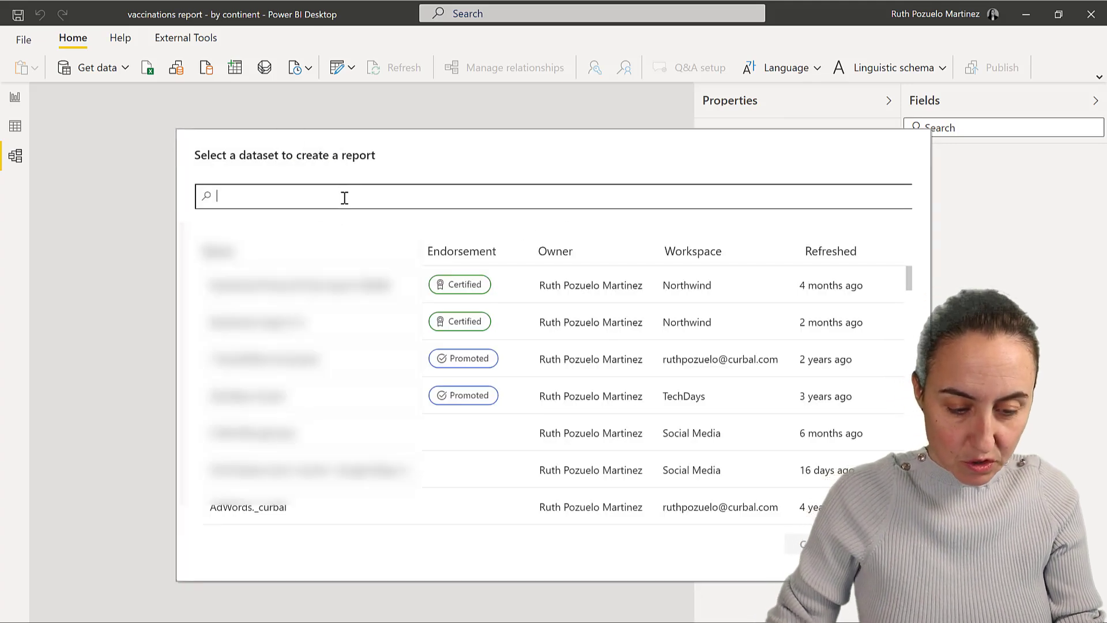
text(vacc)
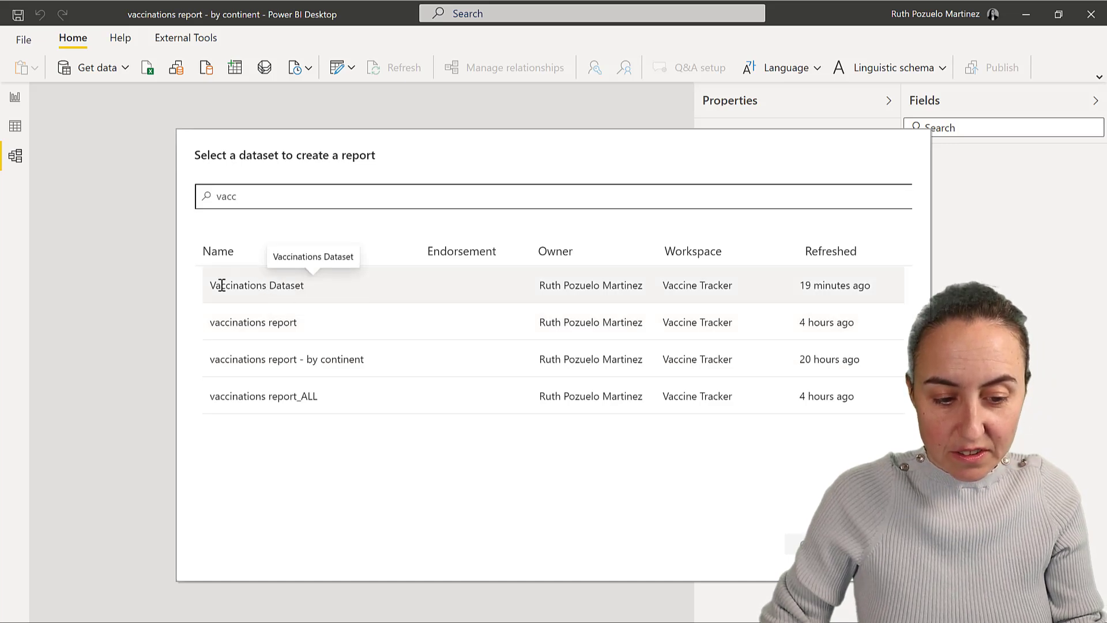
click(316, 289)
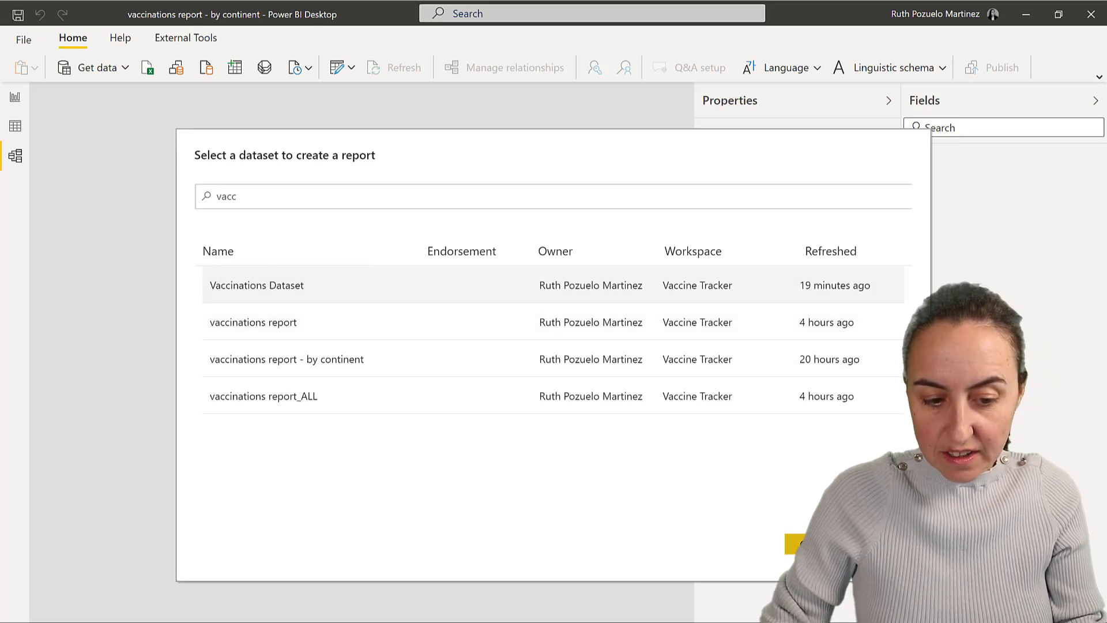
Step: Create the live connection to Vaccinations Dataset and confirm the map shows North America 7.854%
click(796, 544)
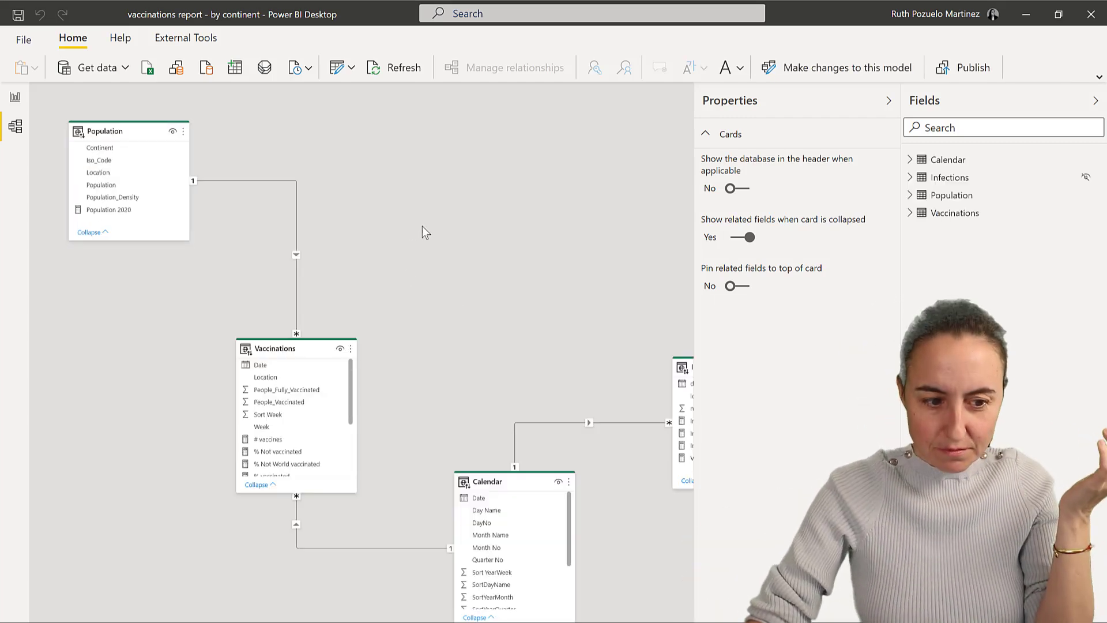
click(15, 96)
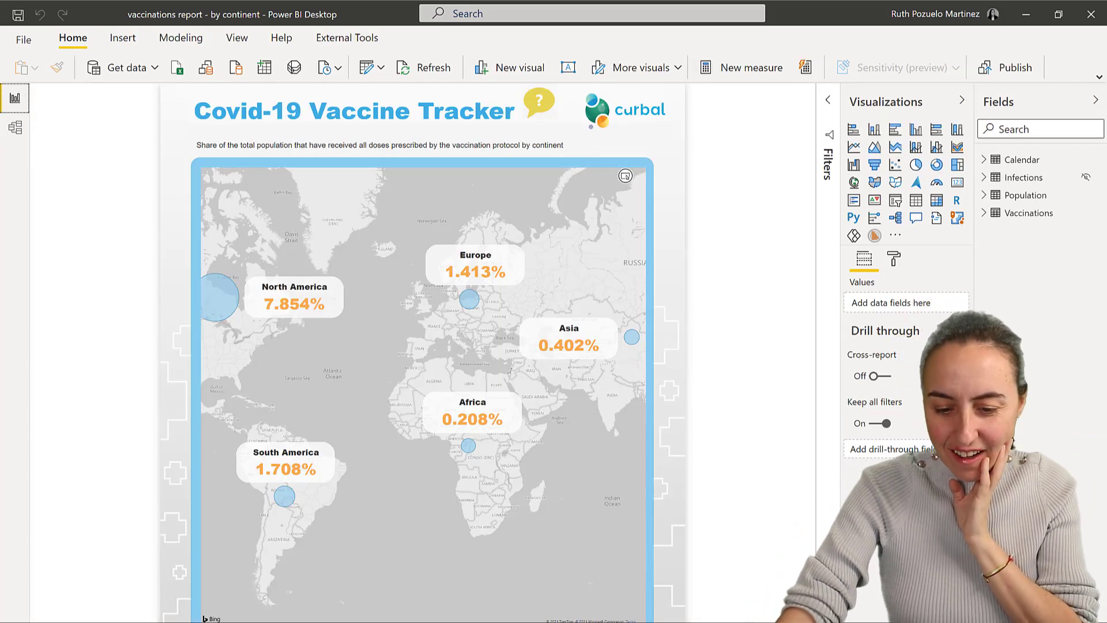
click(1059, 15)
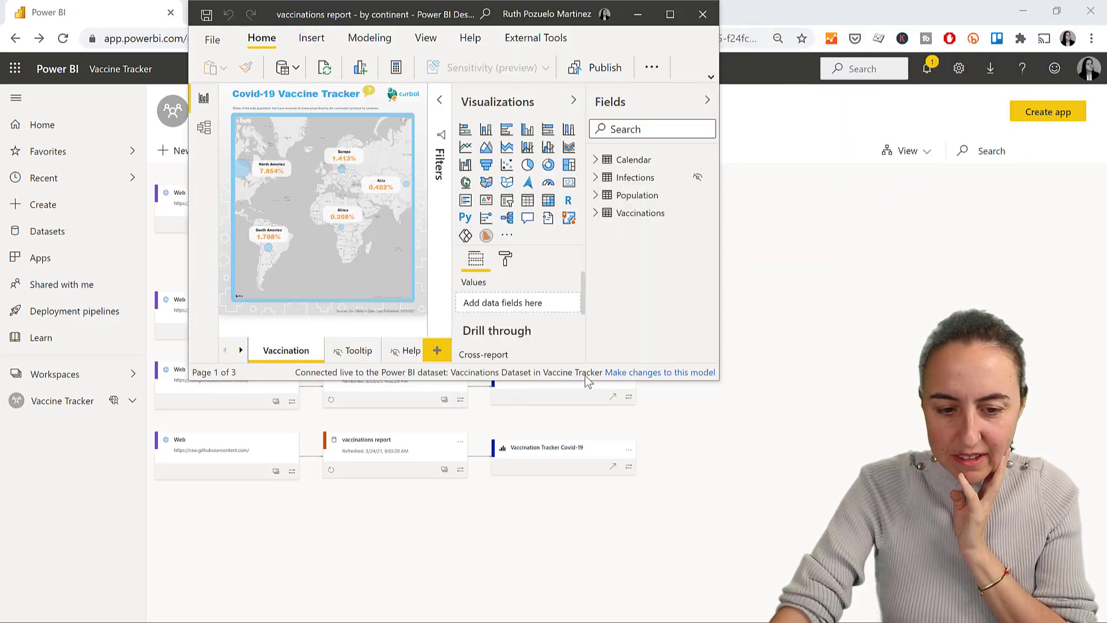
click(671, 14)
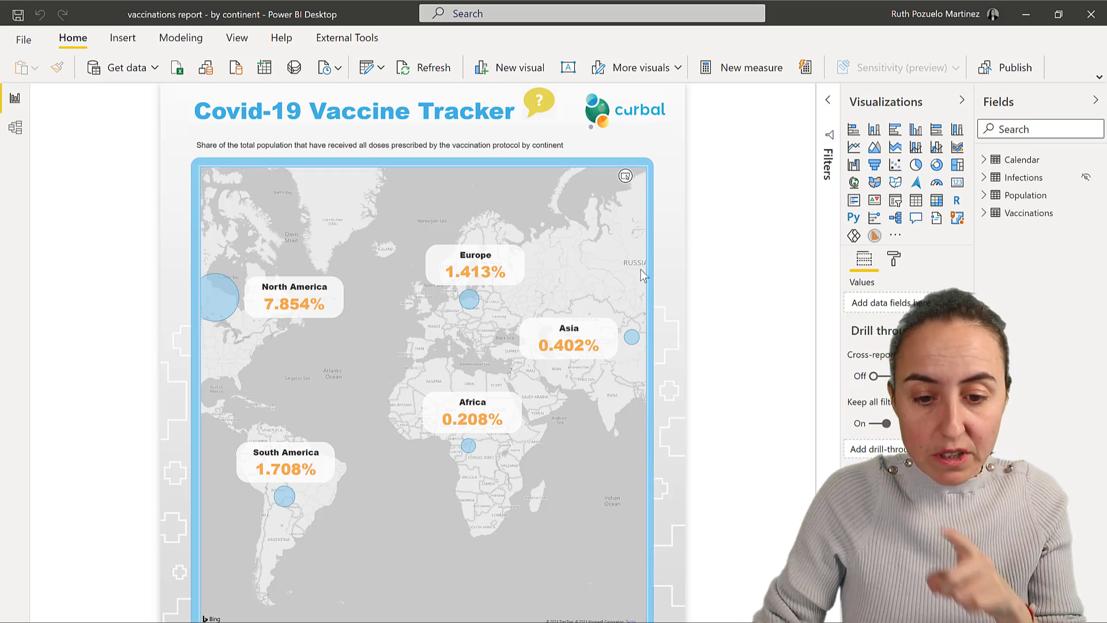
Step: Save and publish vaccinations report - by continent to the chosen workspace, dismissing the success message
click(1008, 68)
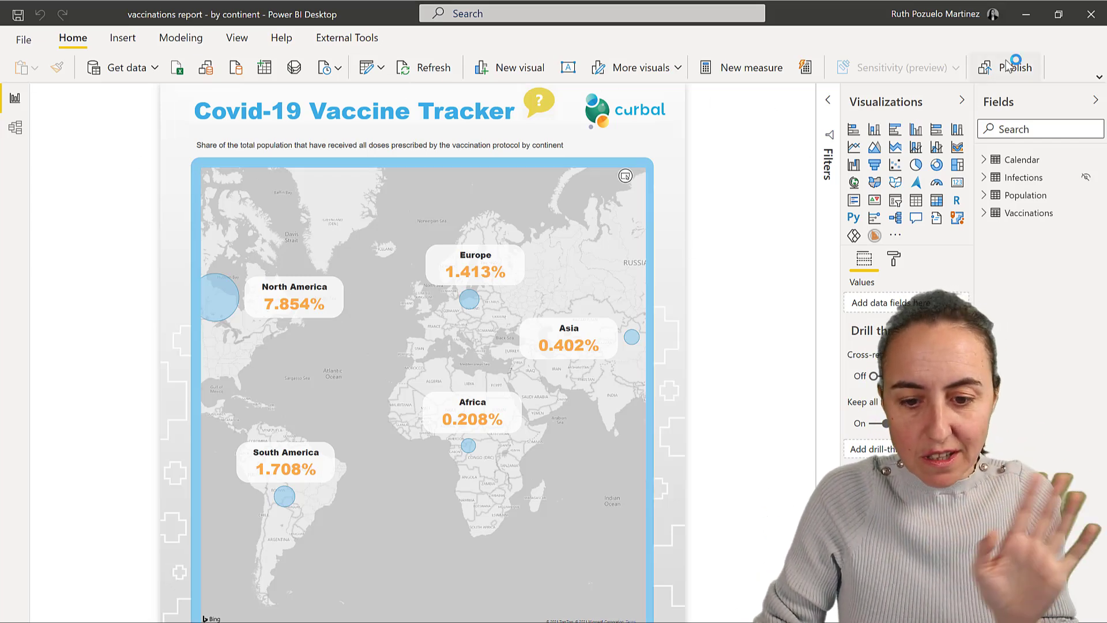
click(629, 386)
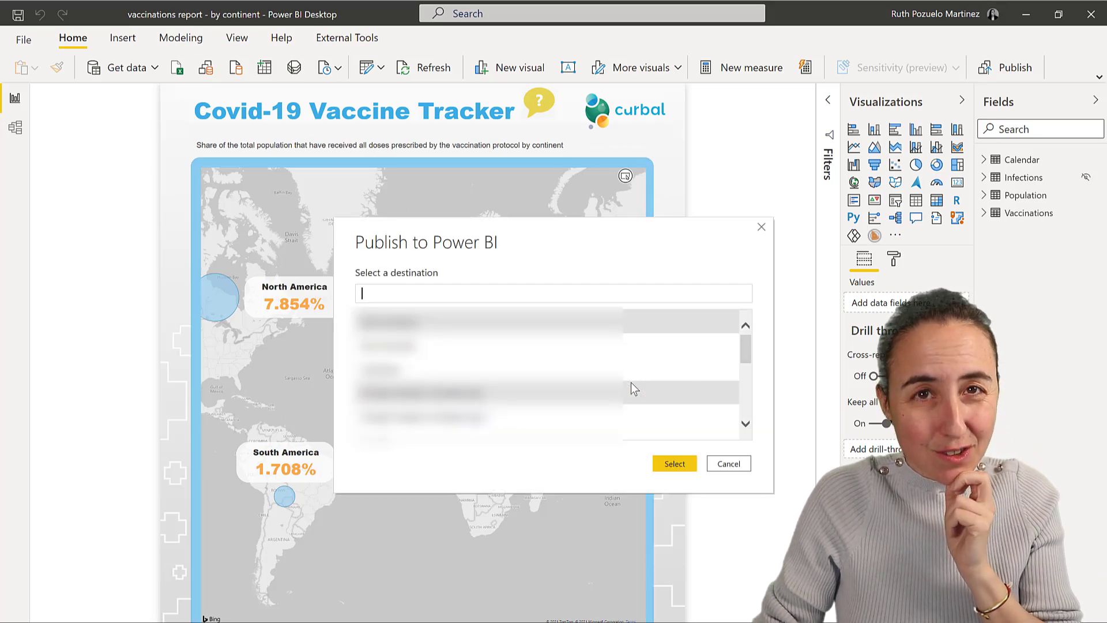
scroll(548, 375, down, 5)
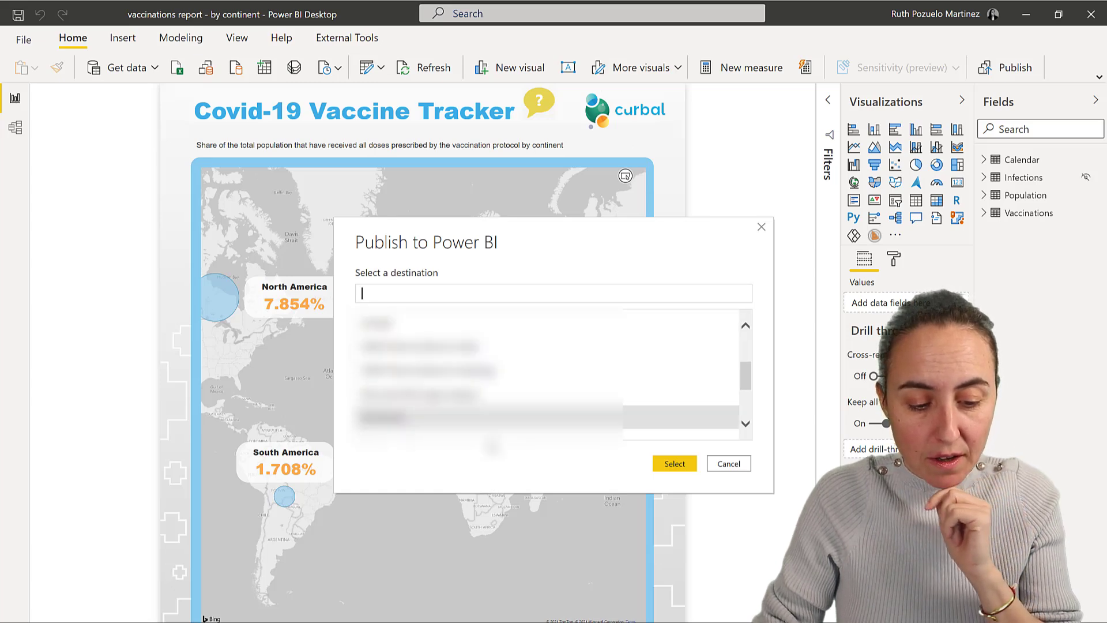
scroll(548, 375, down, 5)
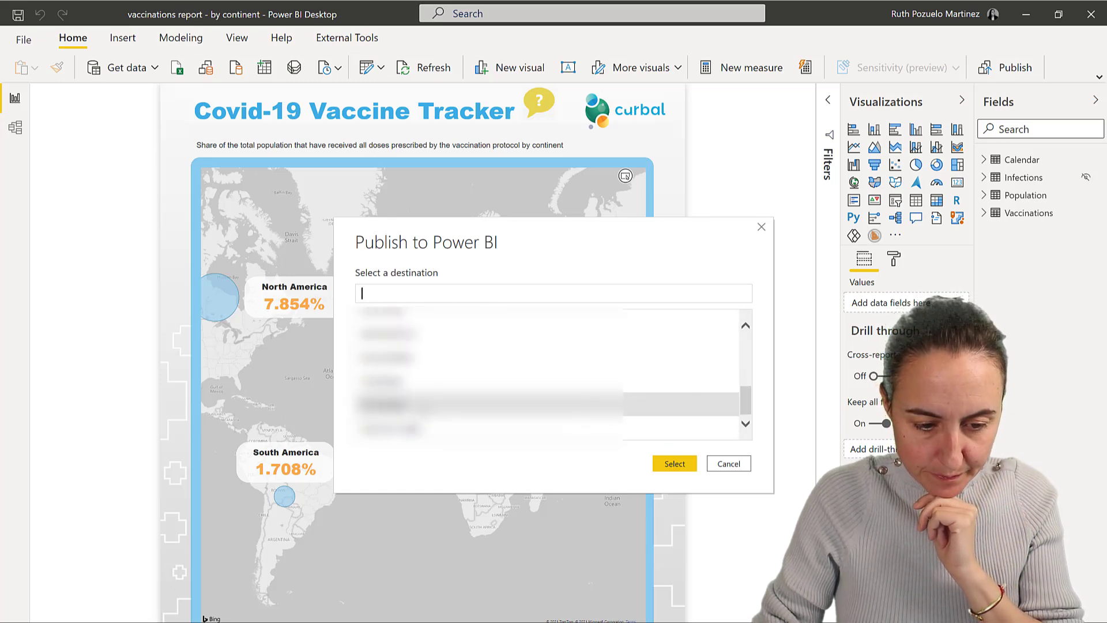
click(673, 464)
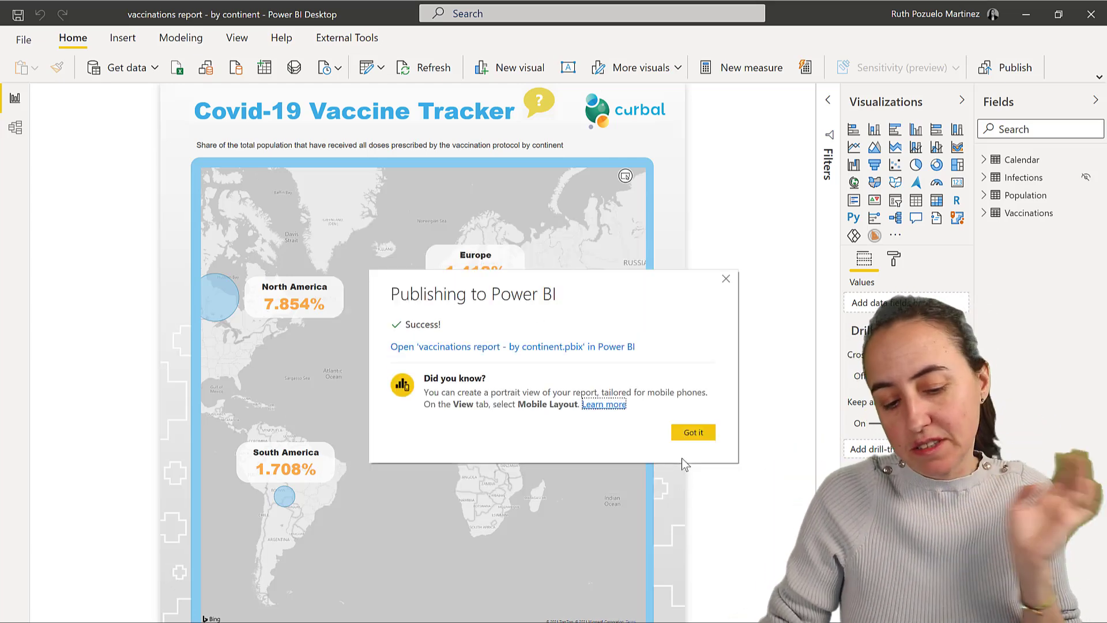
click(689, 433)
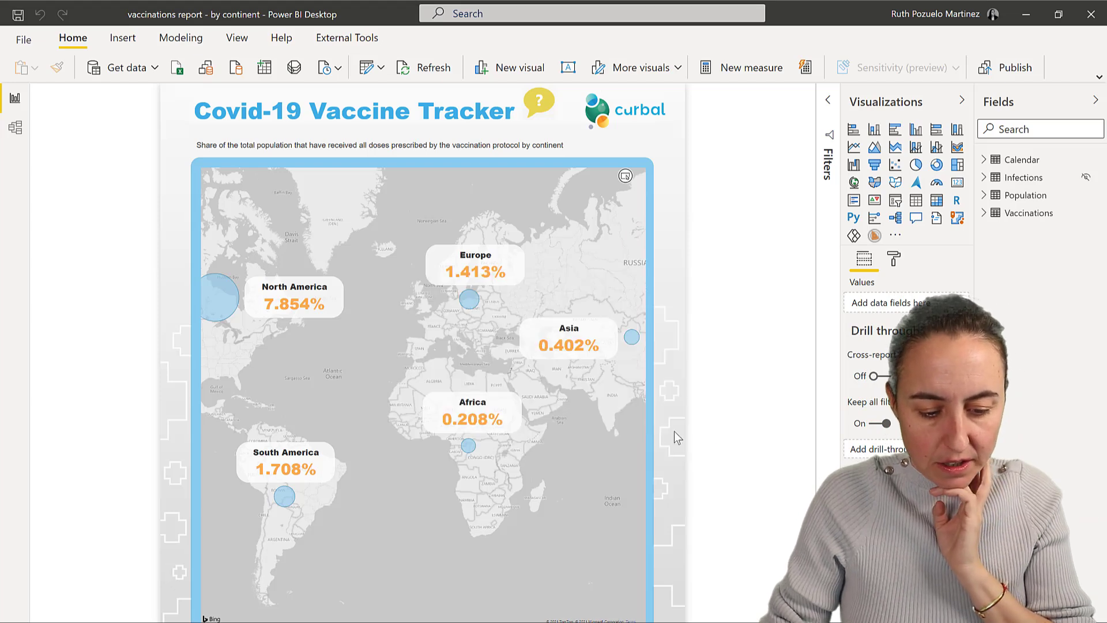
Step: From the browser lineage view, check Vaccinations Dataset's impact and open the by-continent report
key(alt+Tab)
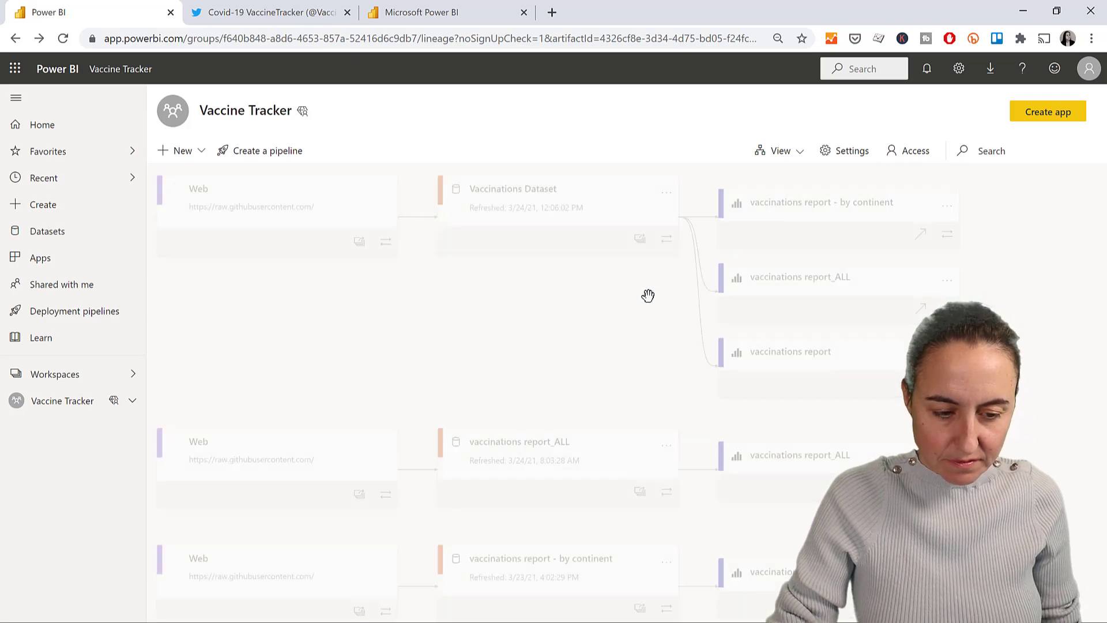
click(667, 238)
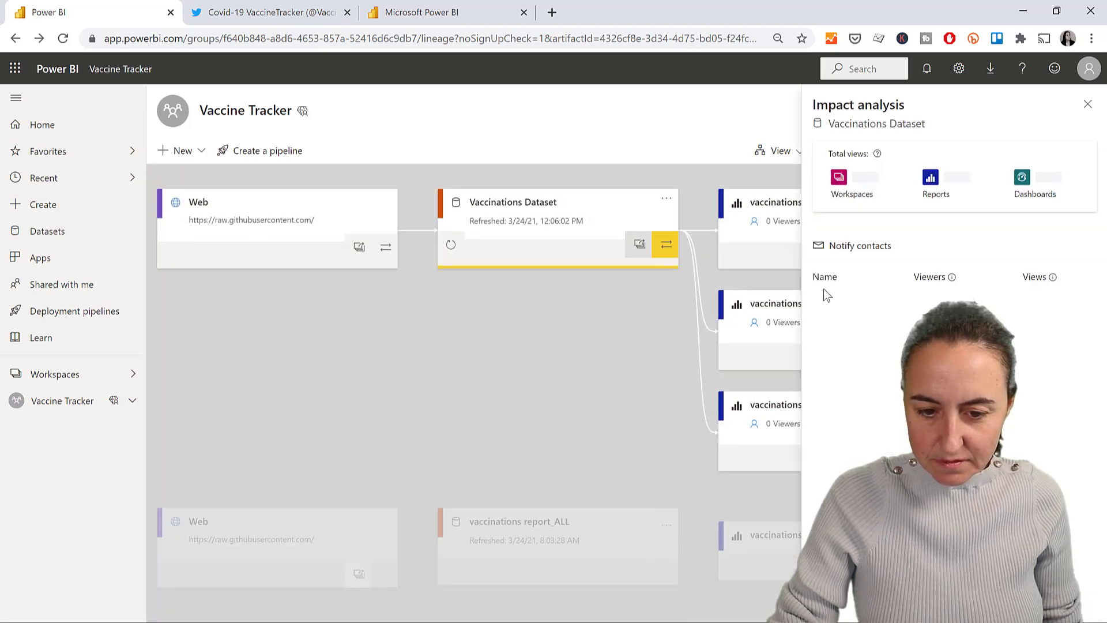
click(1089, 106)
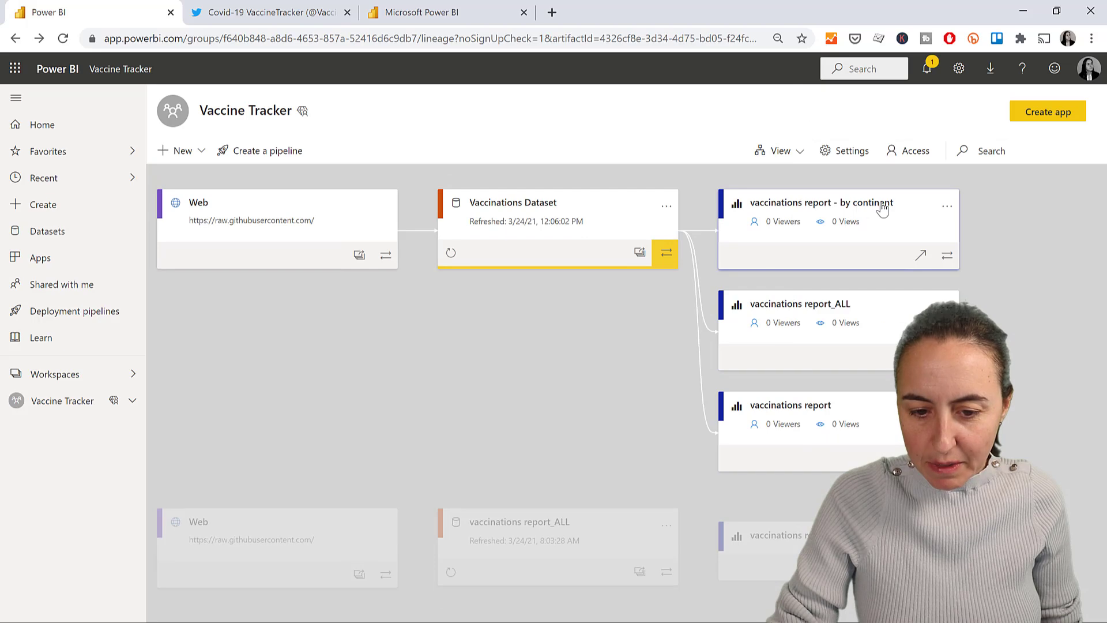
click(839, 209)
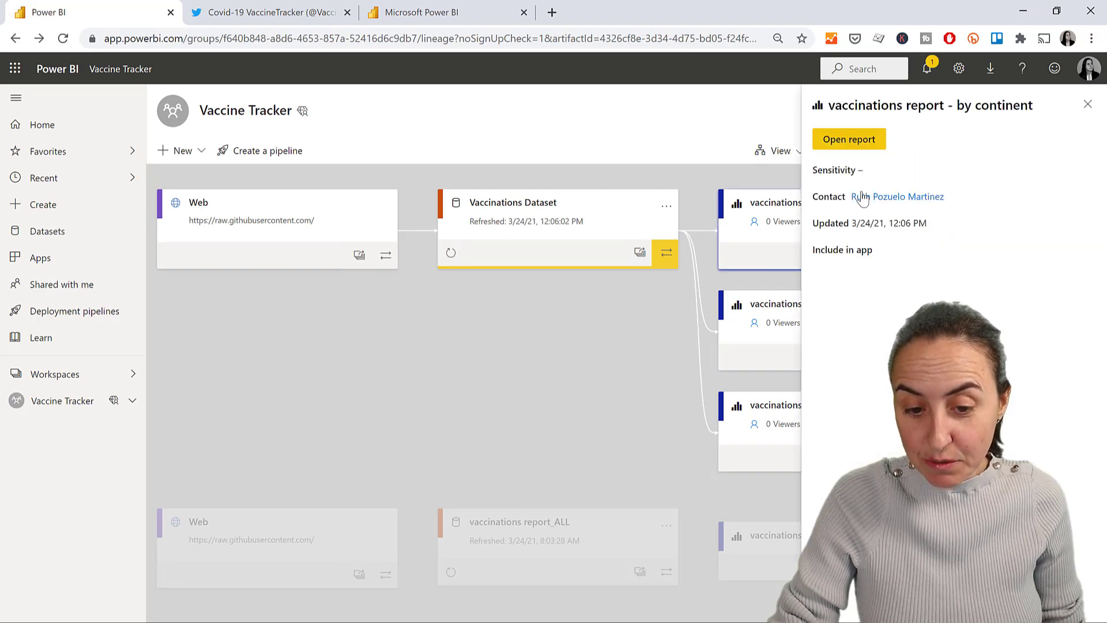
click(845, 140)
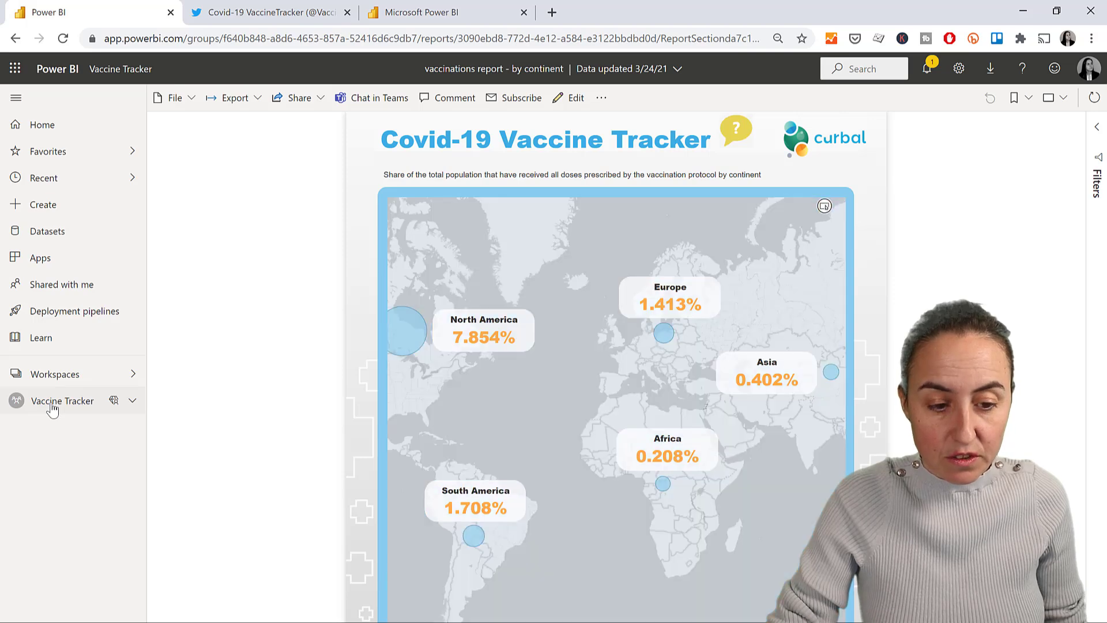
Step: From the Vaccine Tracker workspace, view Vaccinations Dataset's lineage feeding the three vaccinations reports
click(52, 404)
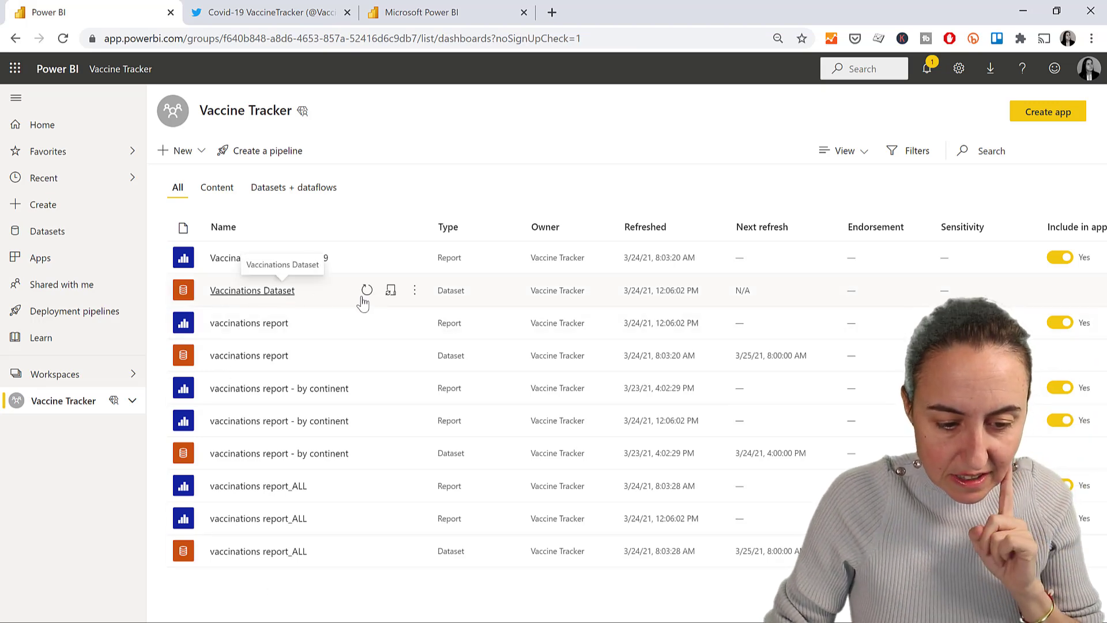
click(414, 291)
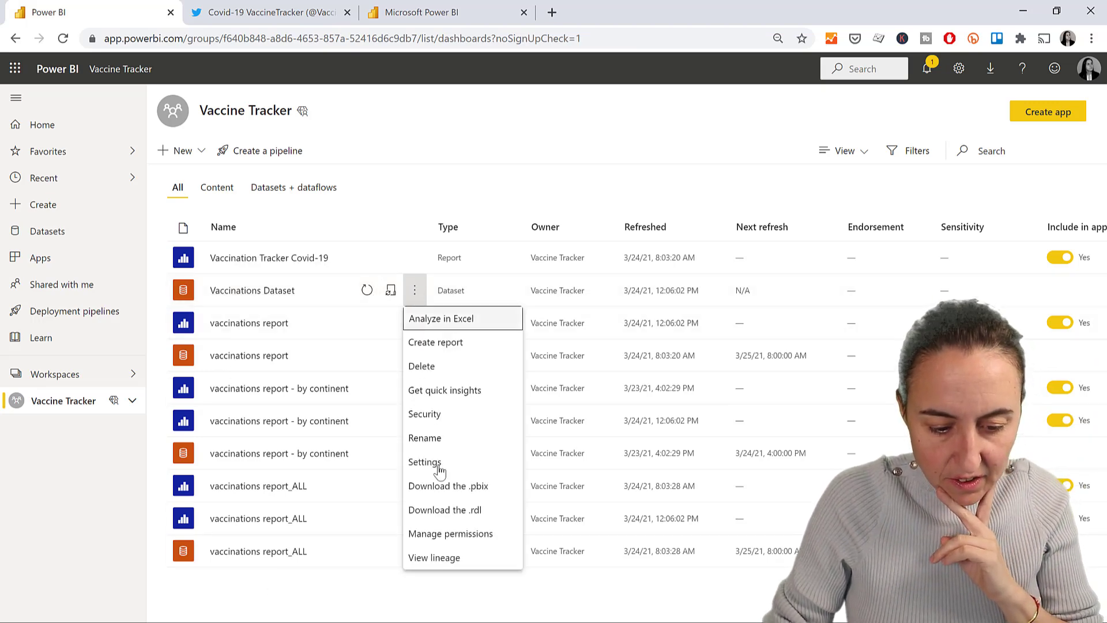
click(462, 562)
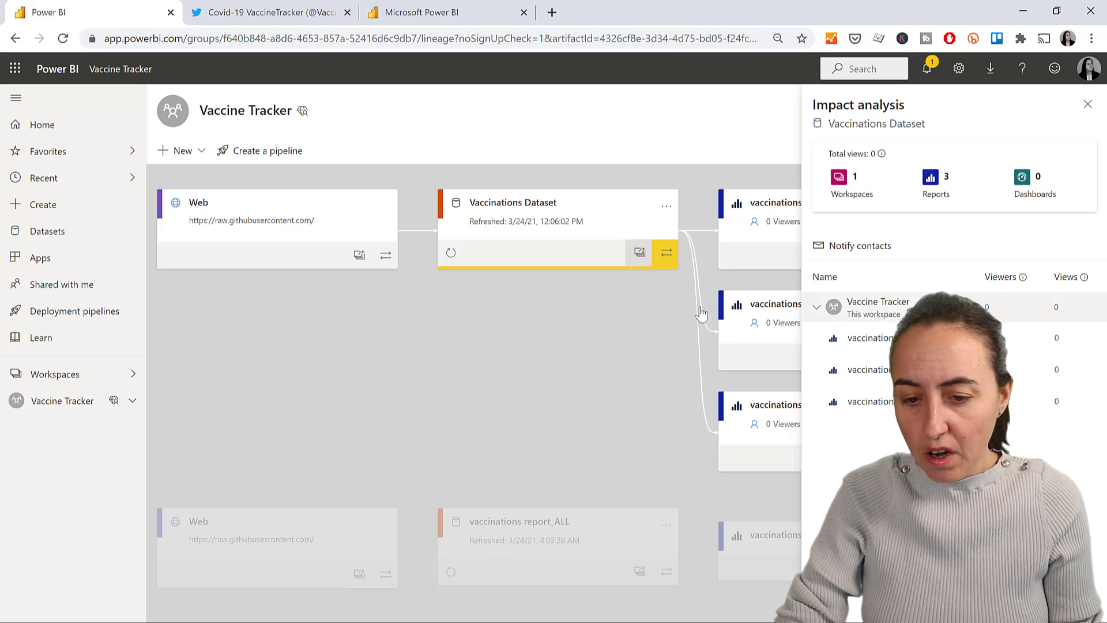
click(1087, 105)
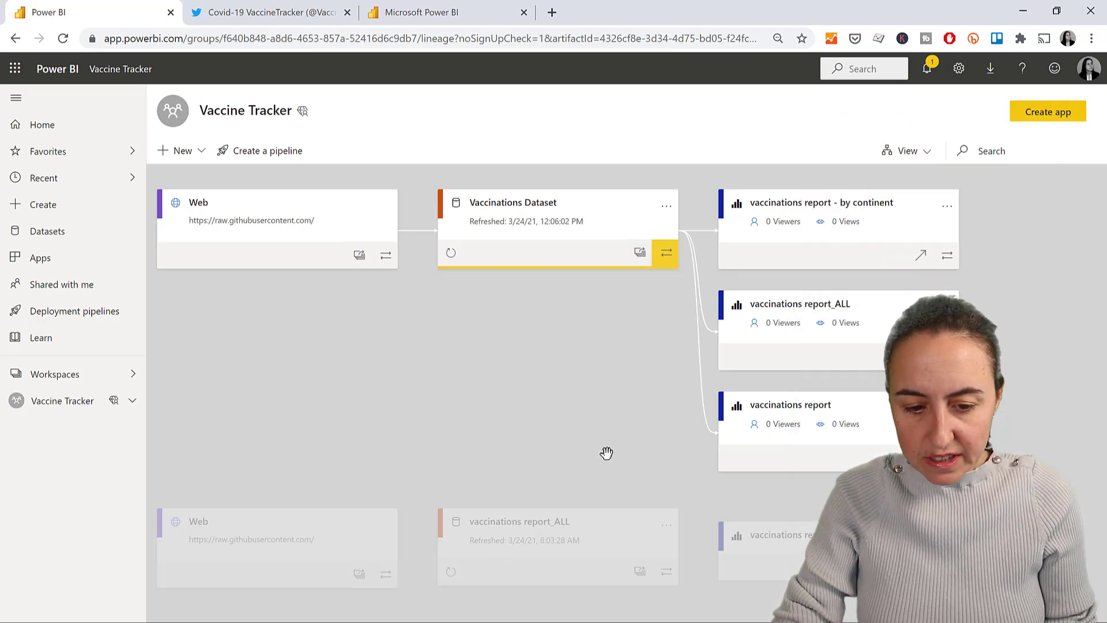
scroll(549, 392, down, 5)
scroll(556, 391, up, 3)
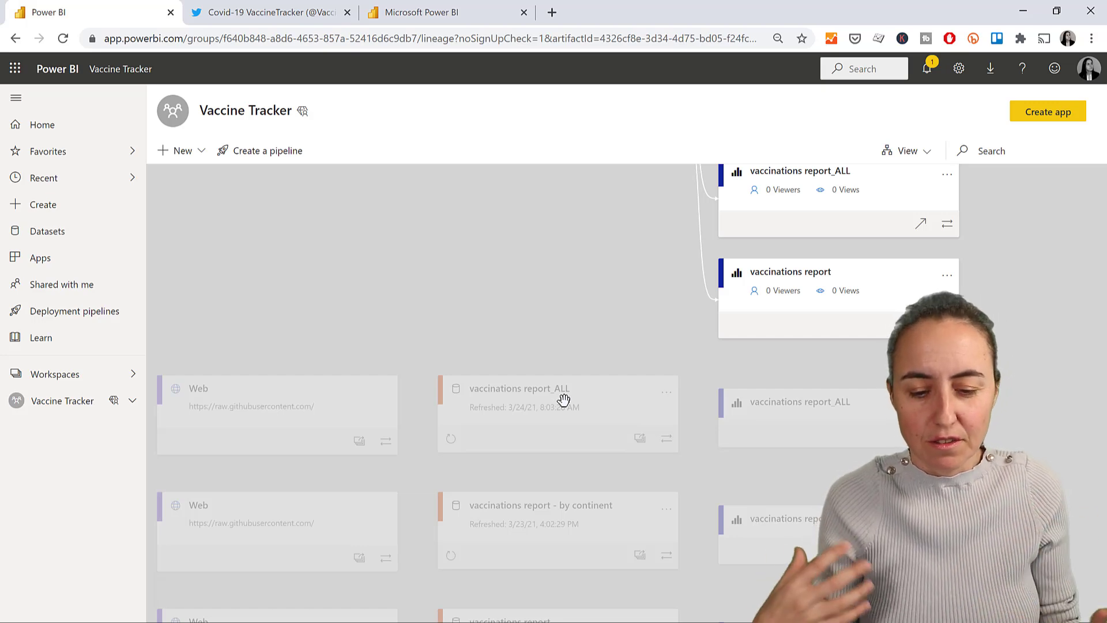
scroll(563, 398, up, 3)
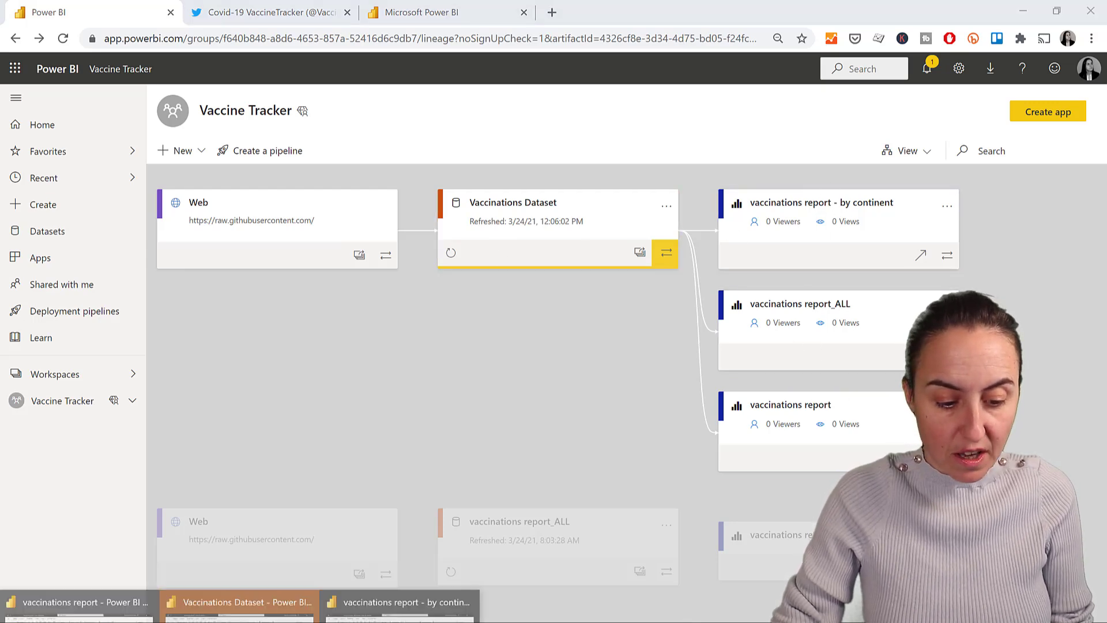
click(238, 604)
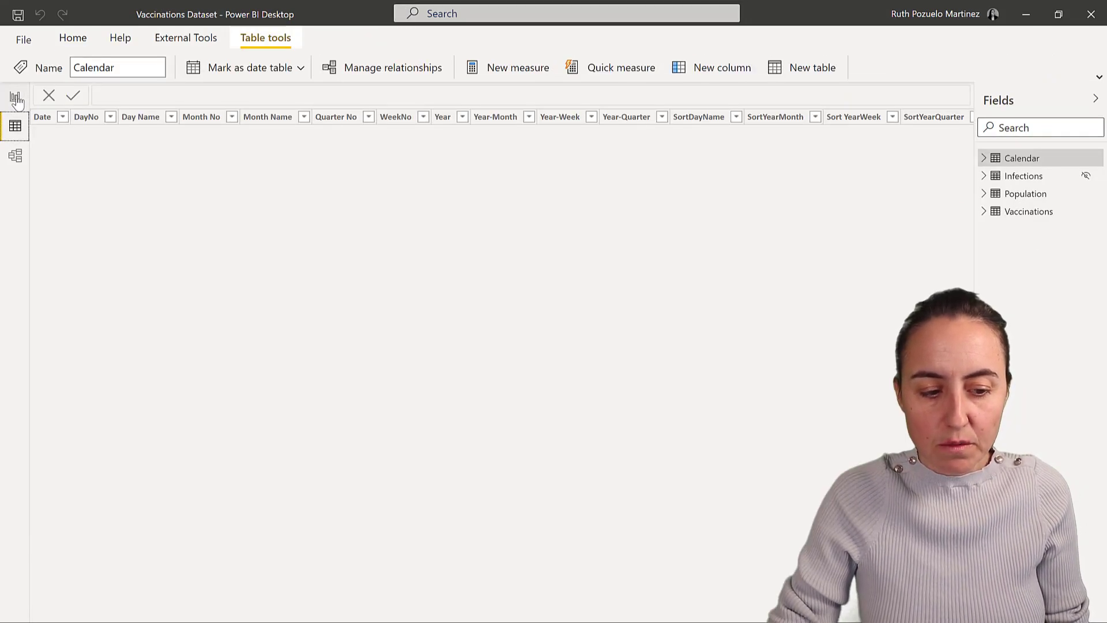
click(15, 97)
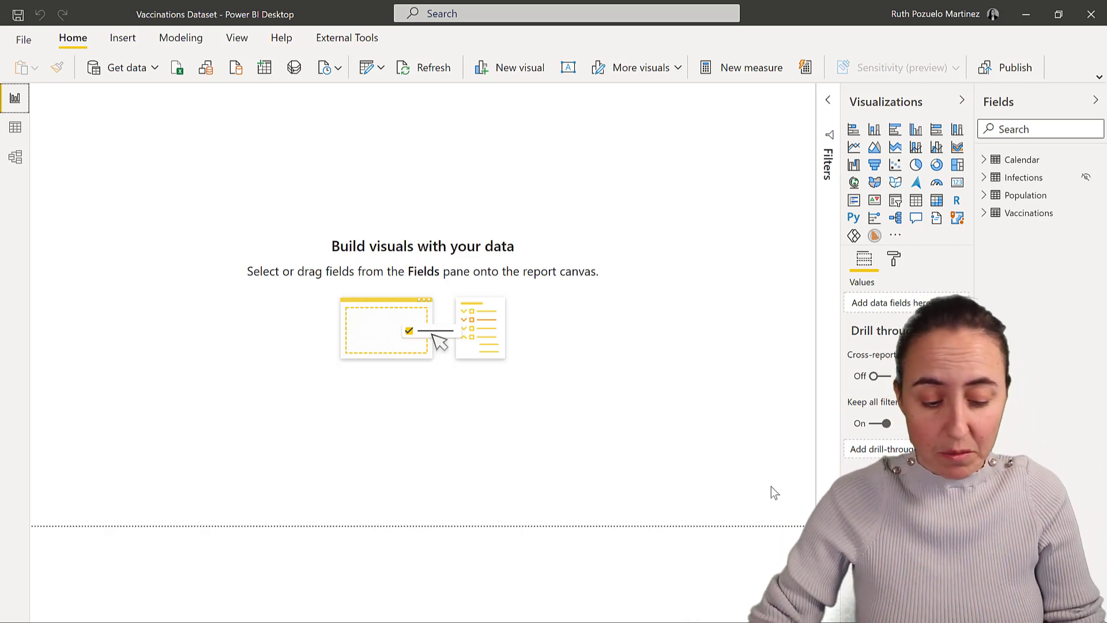
key(alt+Tab)
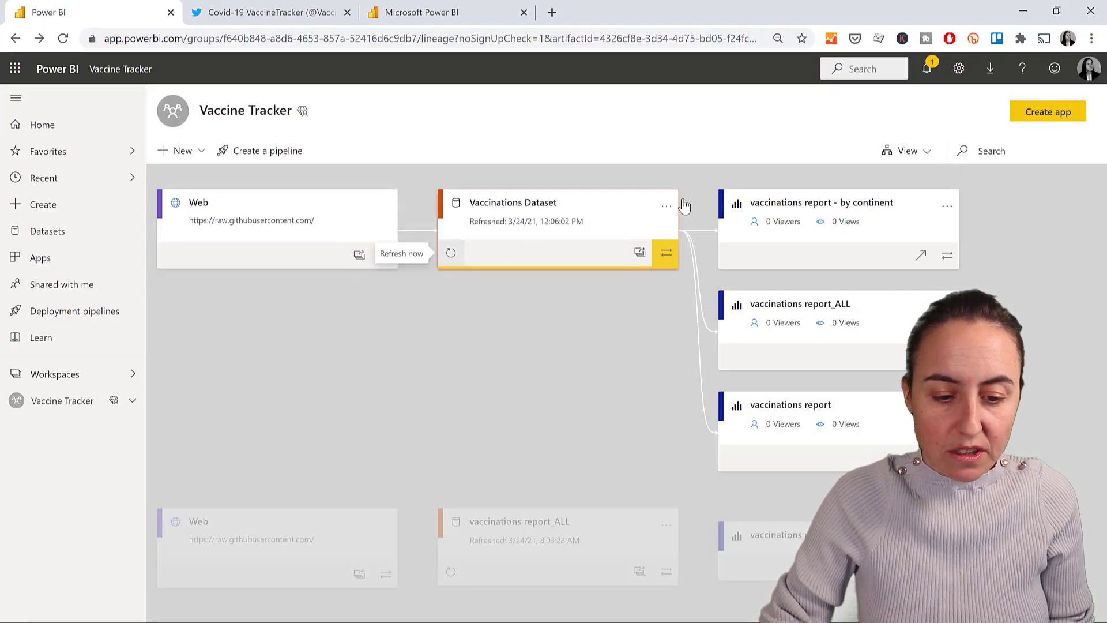
Step: Turn on scheduled refresh in the Vaccinations Dataset settings
click(666, 207)
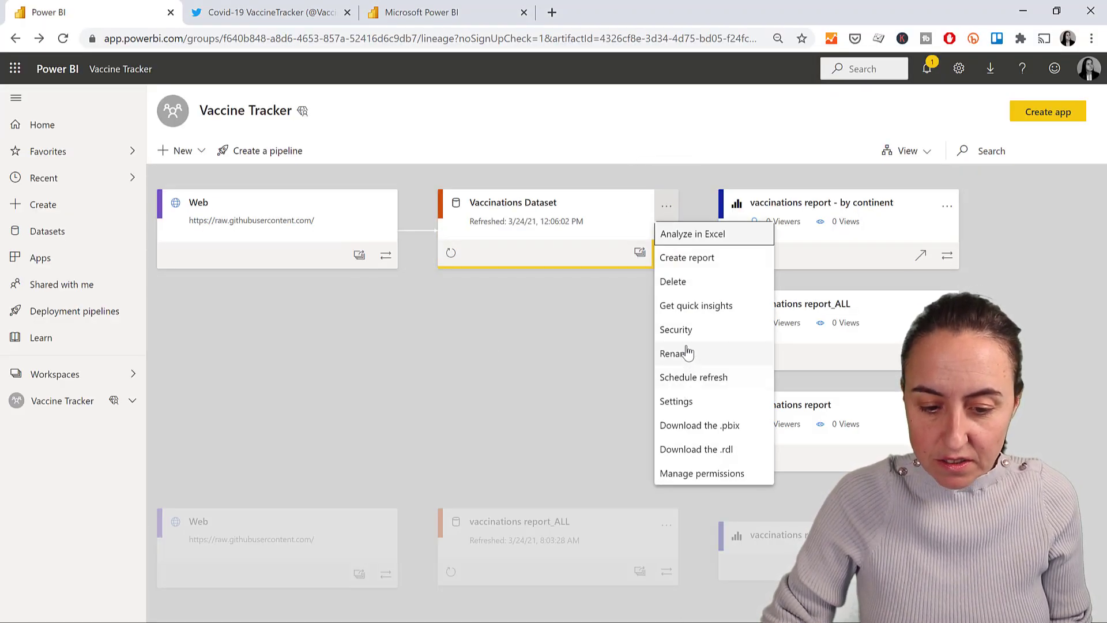
click(676, 401)
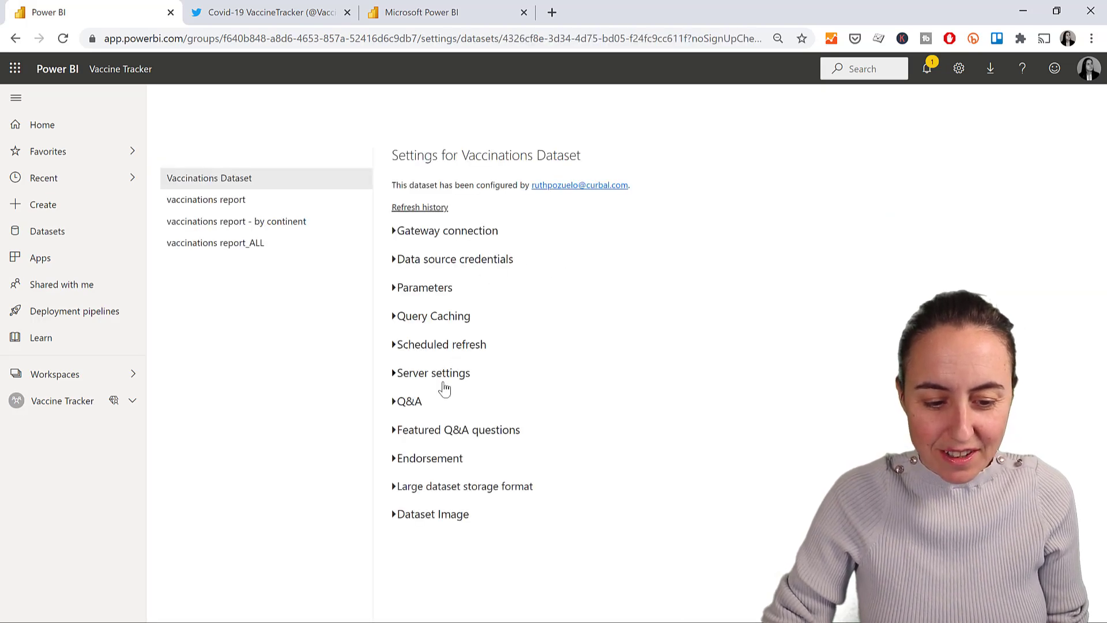
click(441, 346)
click(413, 381)
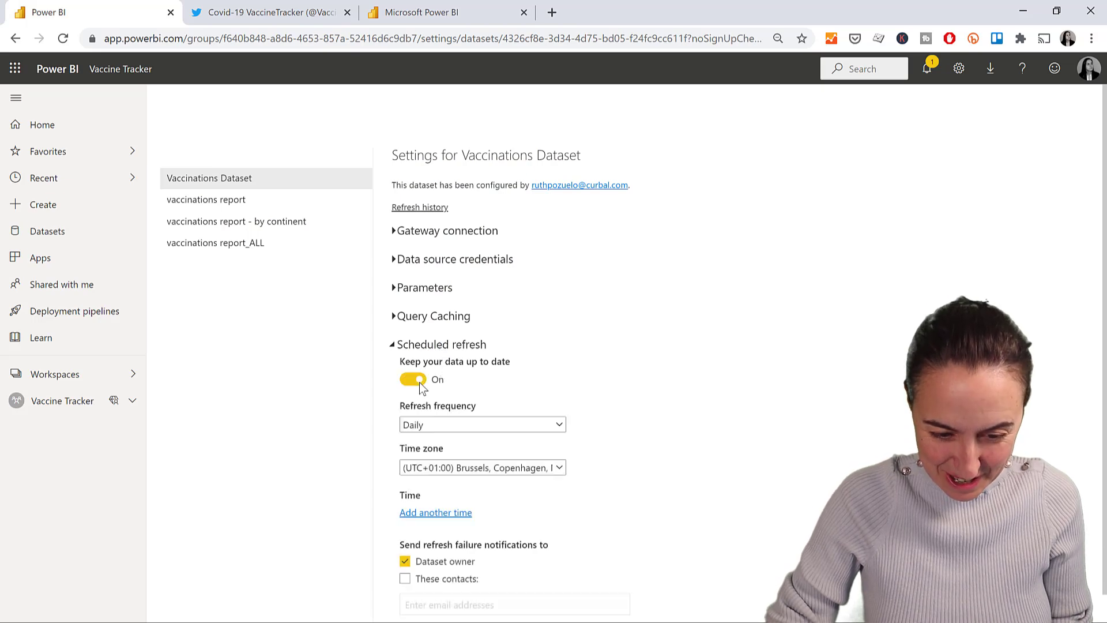
Step: Add a daily 6:00 AM refresh time and dismiss the schedule-updated notification
click(437, 513)
click(425, 514)
click(412, 353)
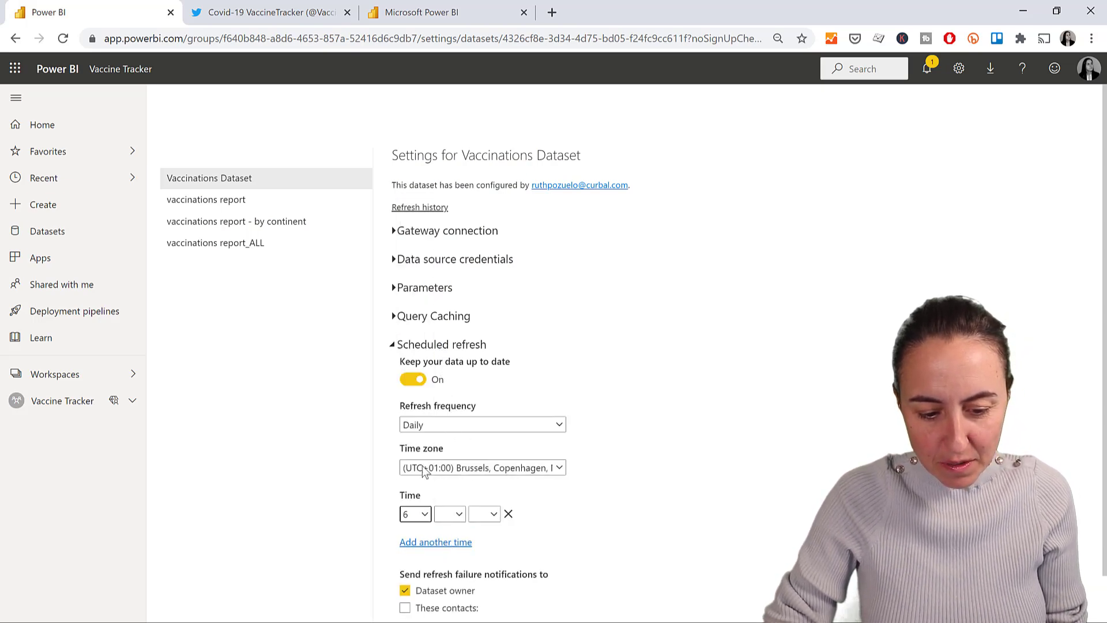
click(459, 514)
click(456, 558)
click(491, 514)
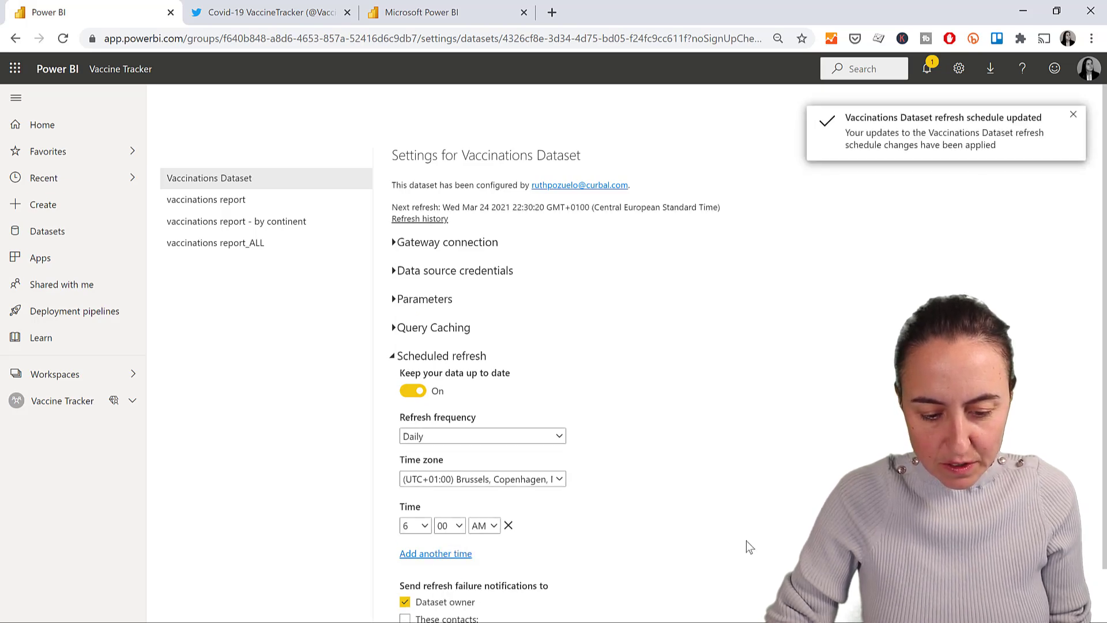
click(1073, 114)
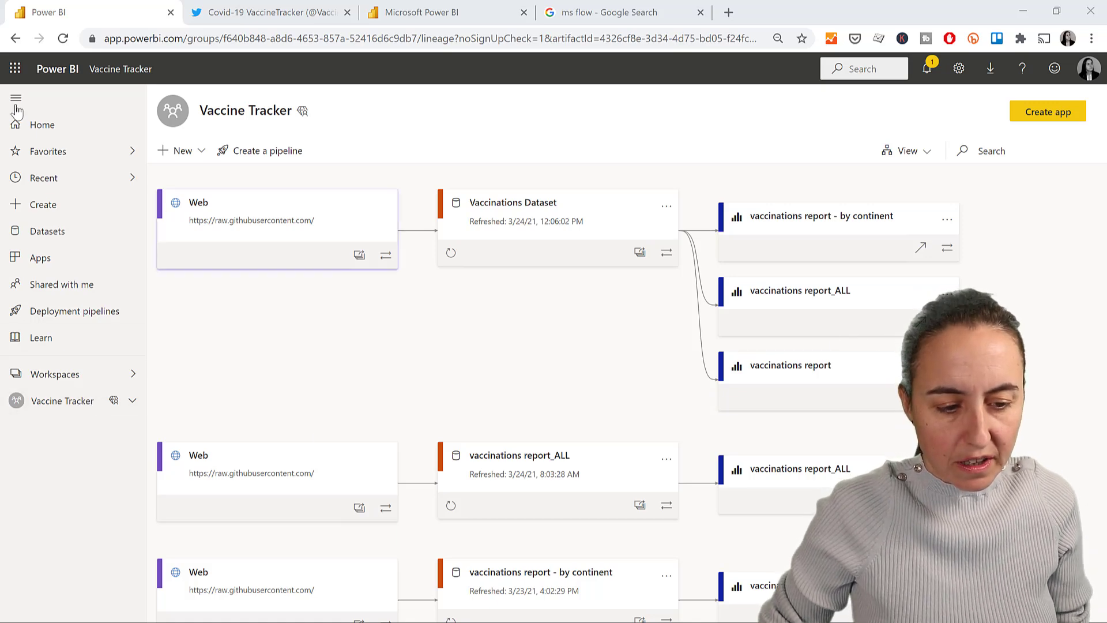
Step: Check in lineage view which reports depend on Vaccinations Dataset
click(15, 39)
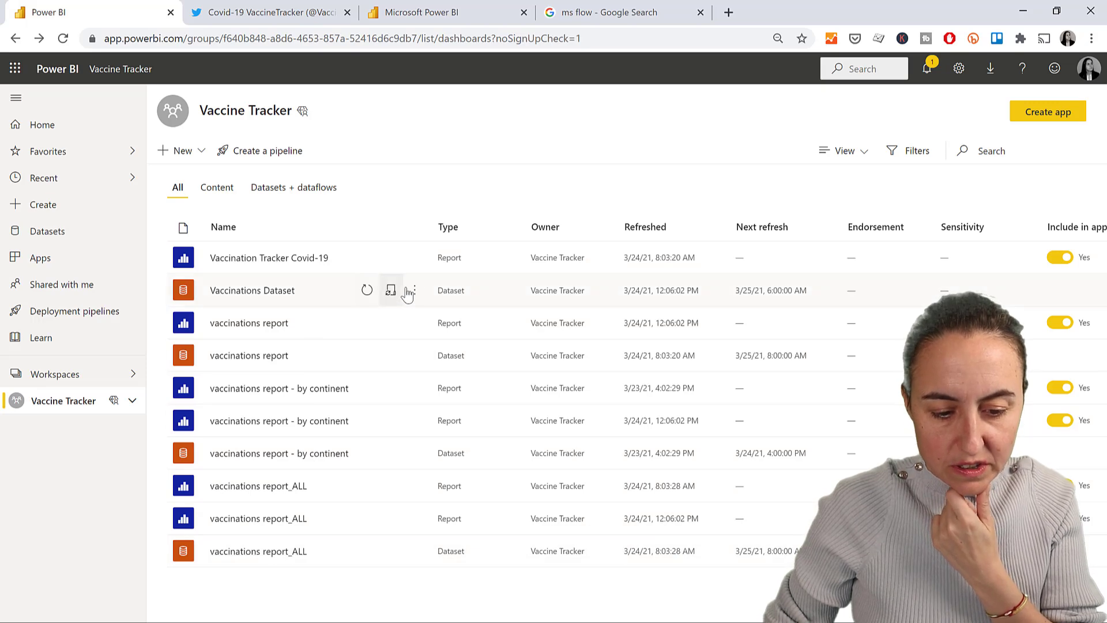
click(412, 291)
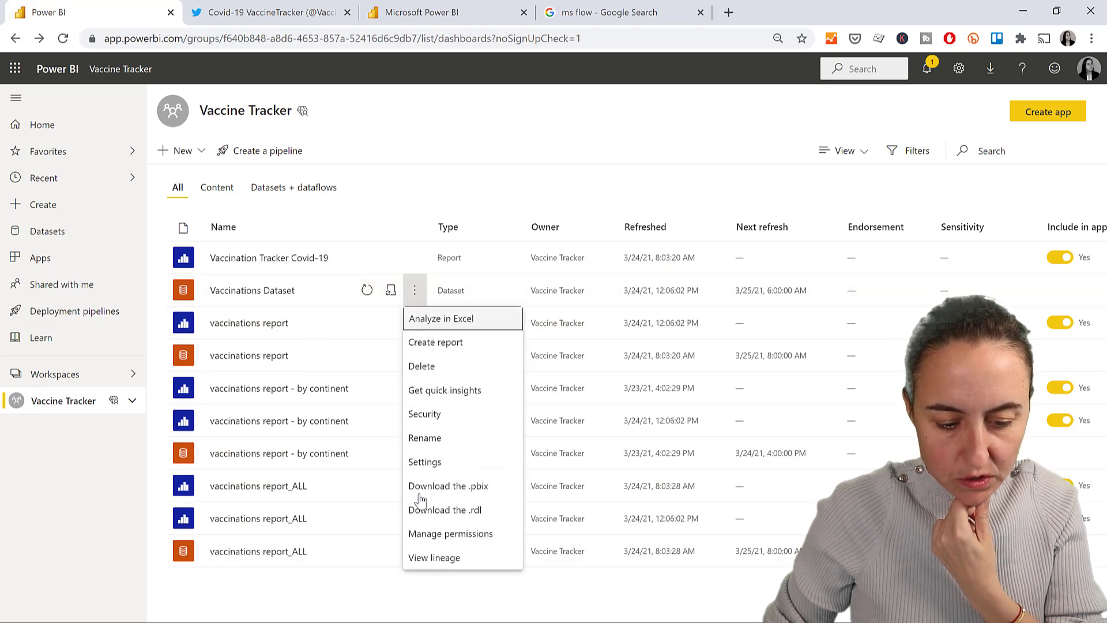
click(452, 557)
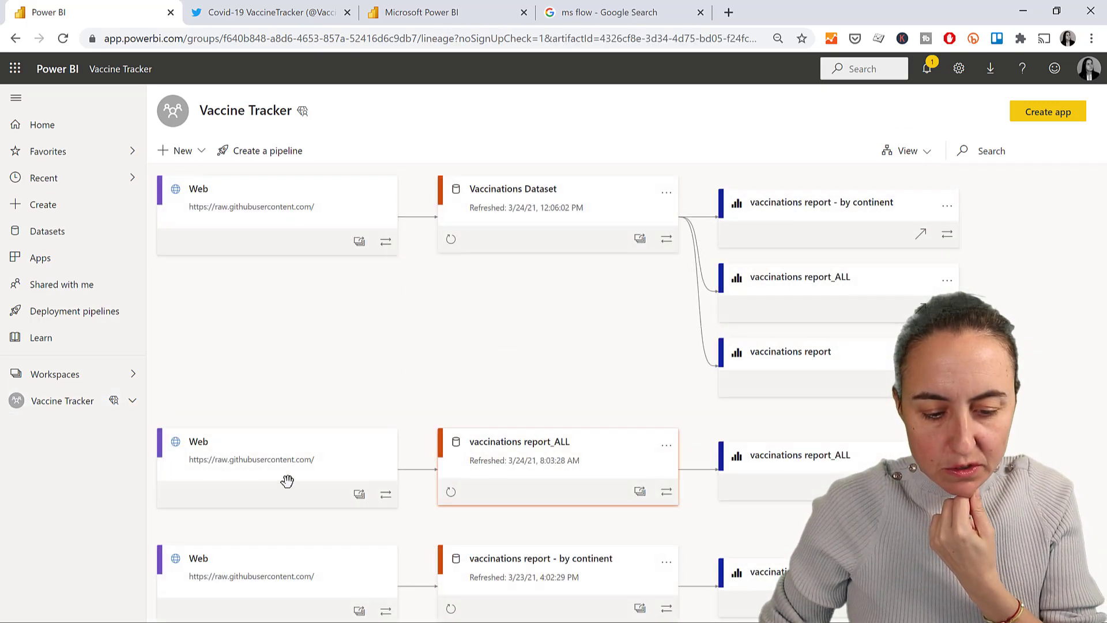
click(666, 244)
click(1088, 105)
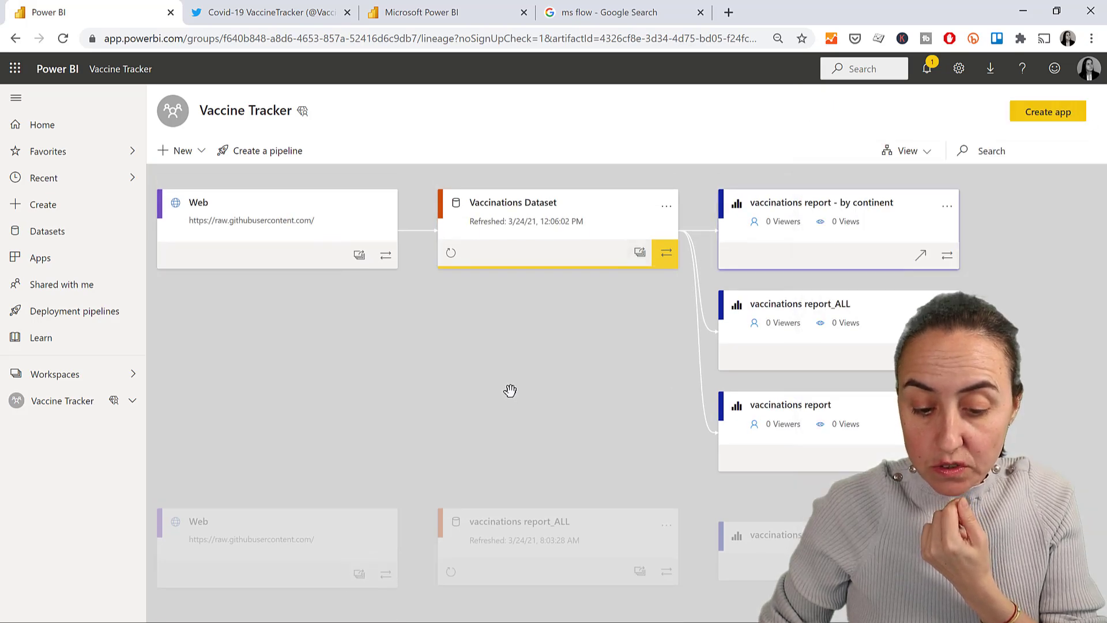
Step: Delete the duplicate 'vaccinations report_ALL' and 'vaccinations report - by continent' datasets
scroll(593, 363, down, 3)
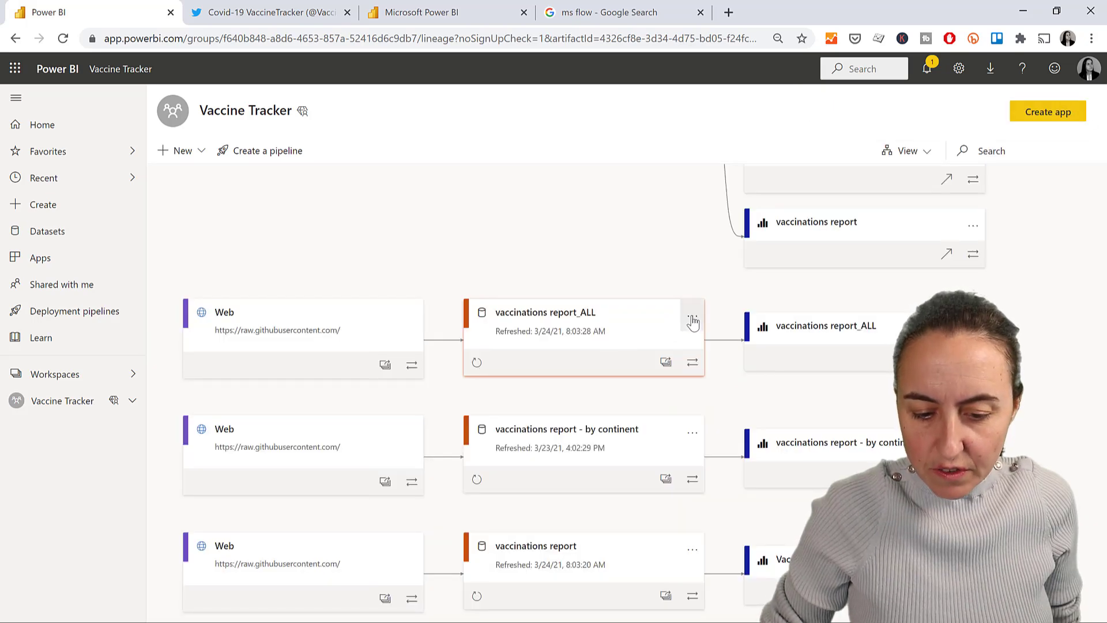
click(693, 319)
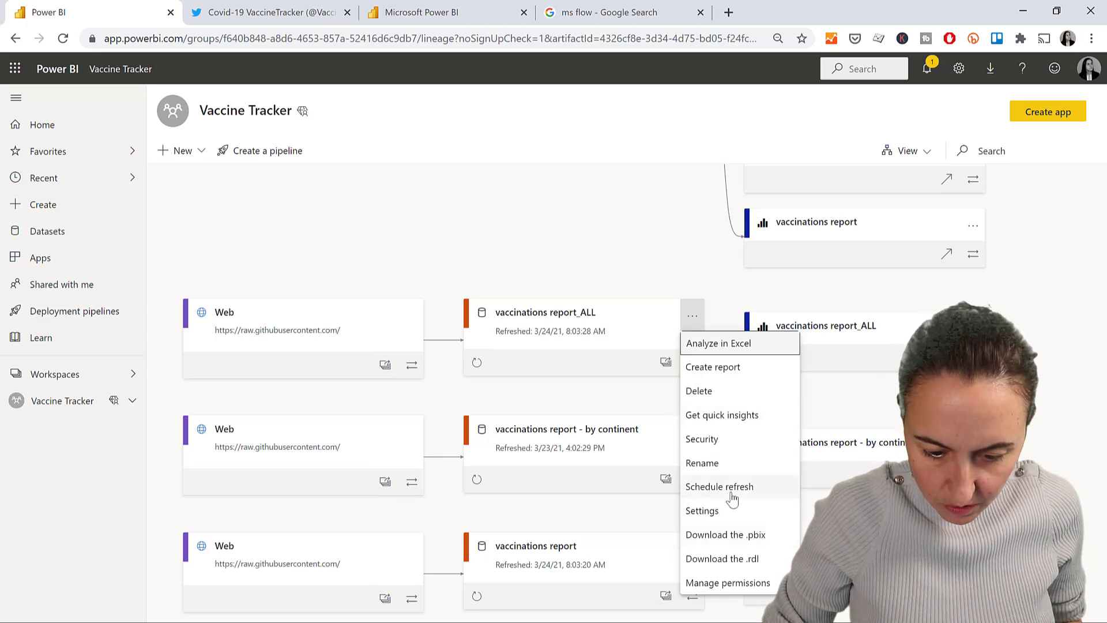
click(737, 392)
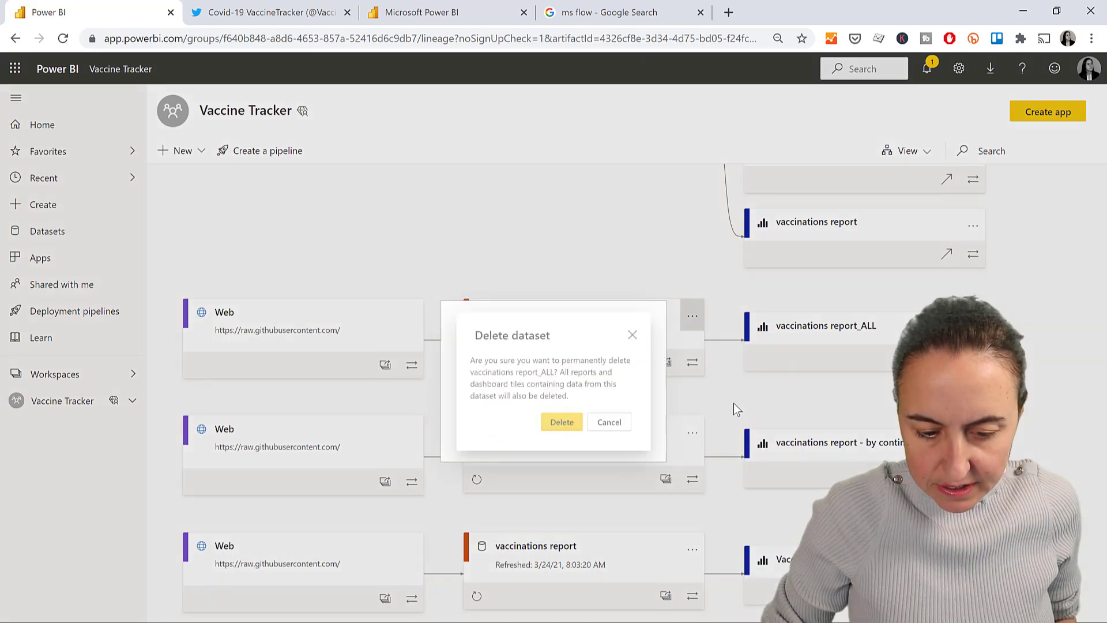
click(564, 427)
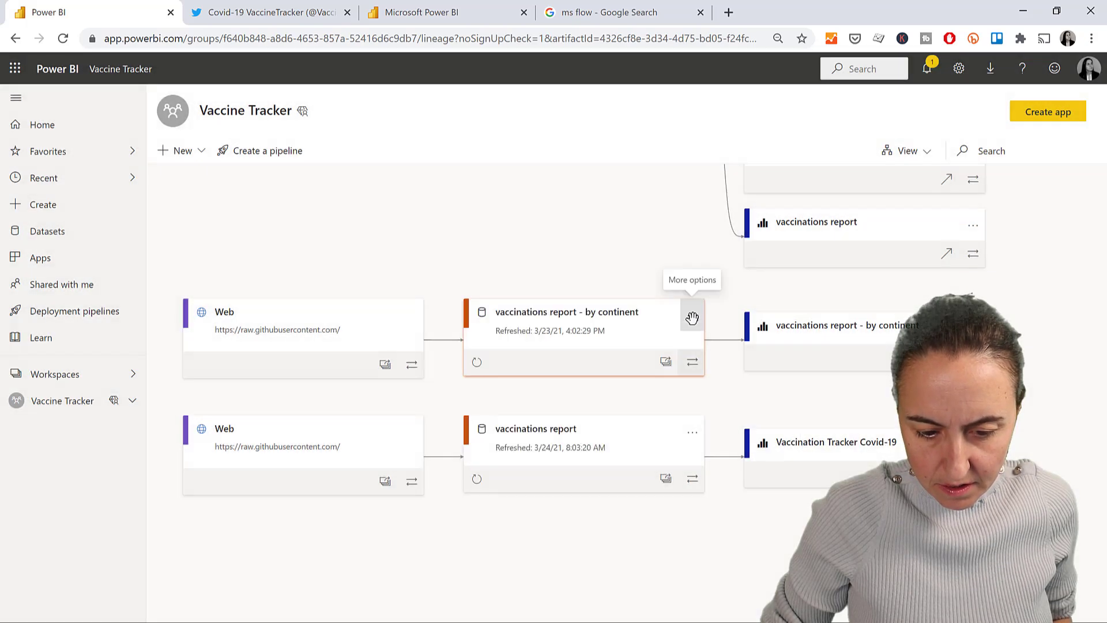
click(692, 316)
click(712, 392)
click(562, 426)
Step: Show the Vaccine Tracker workspace list with Vaccinations Dataset and its three reports
click(92, 400)
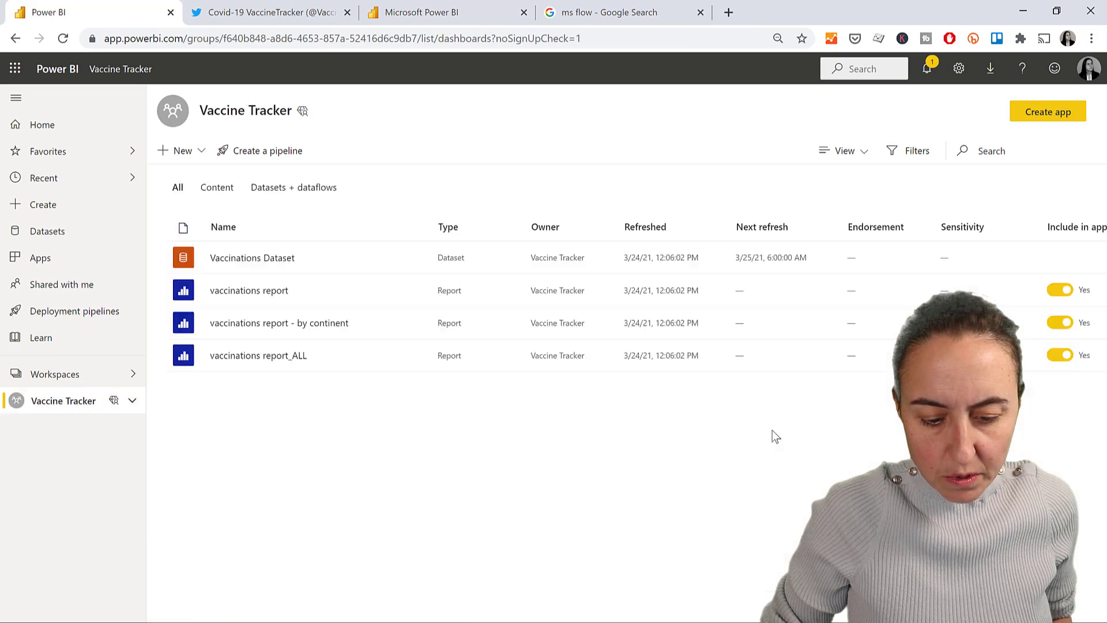